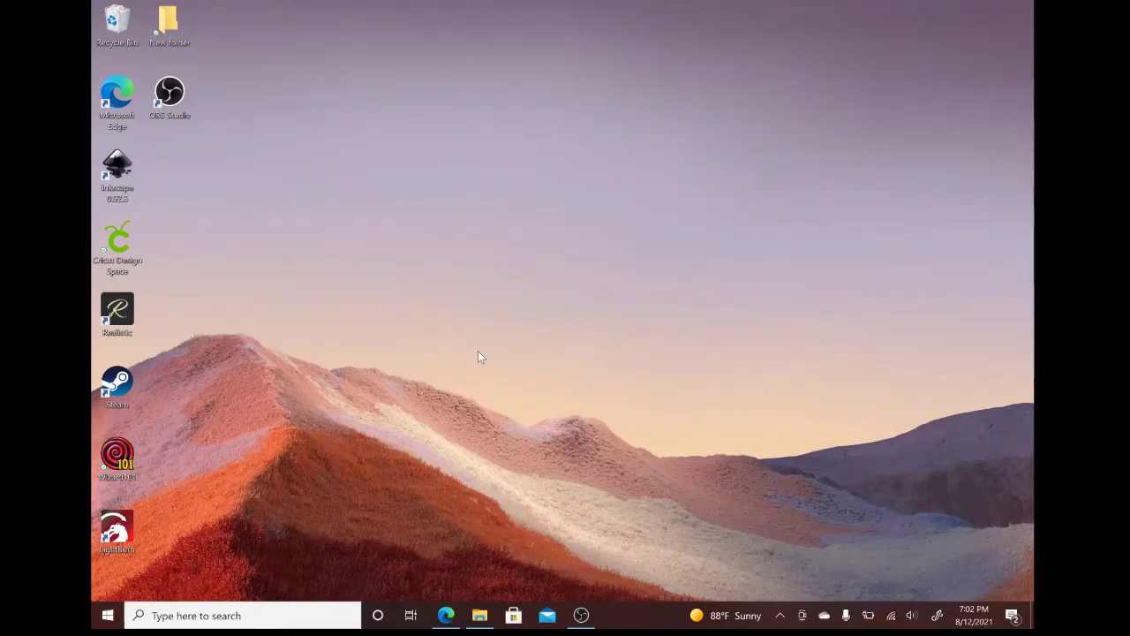
{"action": "left_click", "coordinate": [446, 616]}
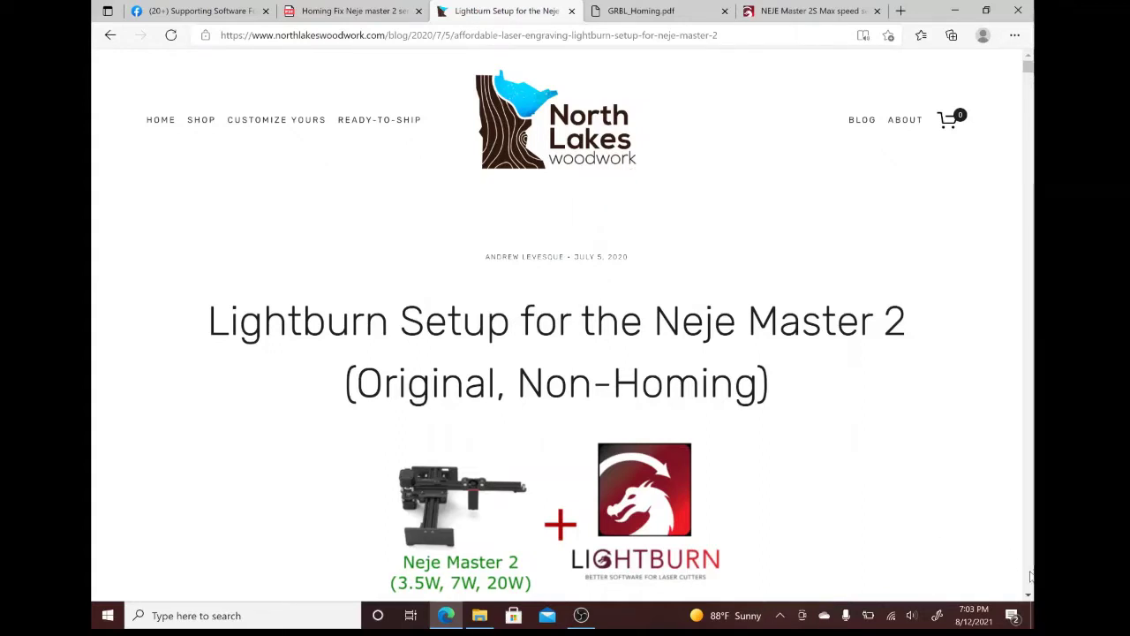
Step: Scroll the Neje Master 2 setup article down through Steps 1–9 using the scrollbar
{"action": "left_click_drag", "start_coordinate": [1028, 598], "coordinate": [1028, 598]}
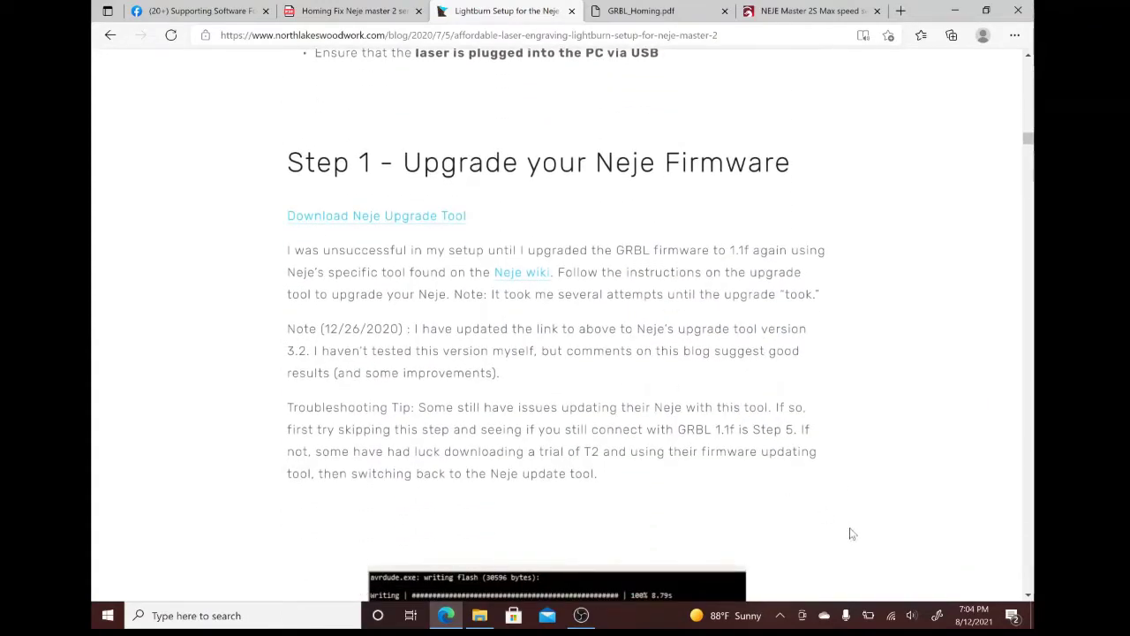
{"action": "left_click_drag", "start_coordinate": [1028, 598], "coordinate": [1029, 603]}
{"action": "left_click", "coordinate": [1029, 600]}
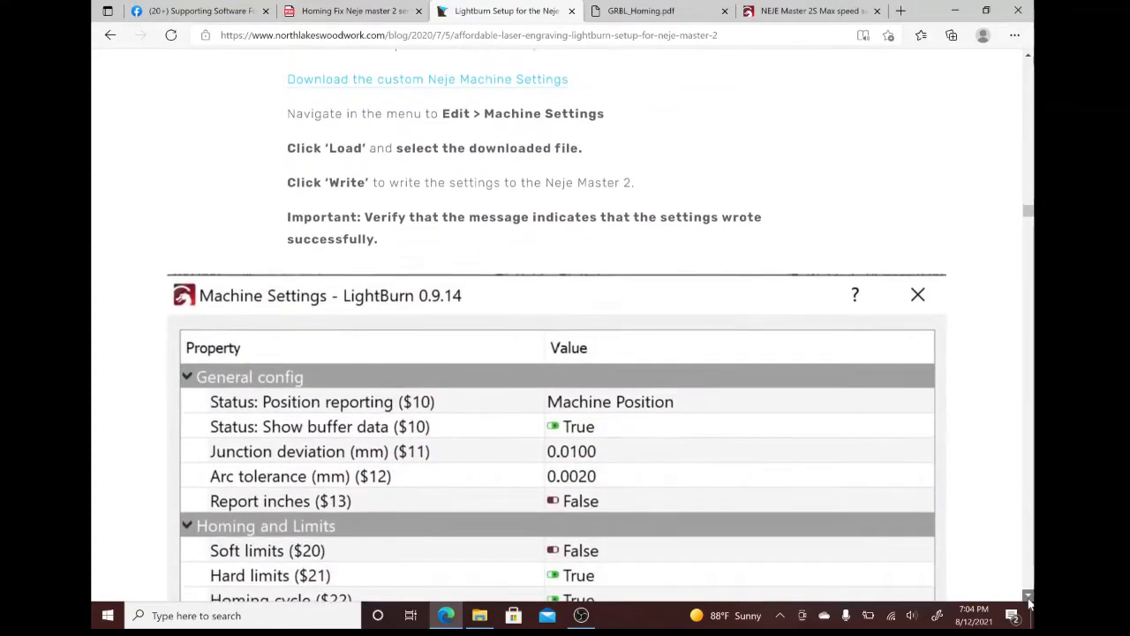
{"action": "left_click", "coordinate": [1029, 601]}
{"action": "left_click", "coordinate": [1029, 601]}
{"action": "left_click", "coordinate": [1029, 601]}
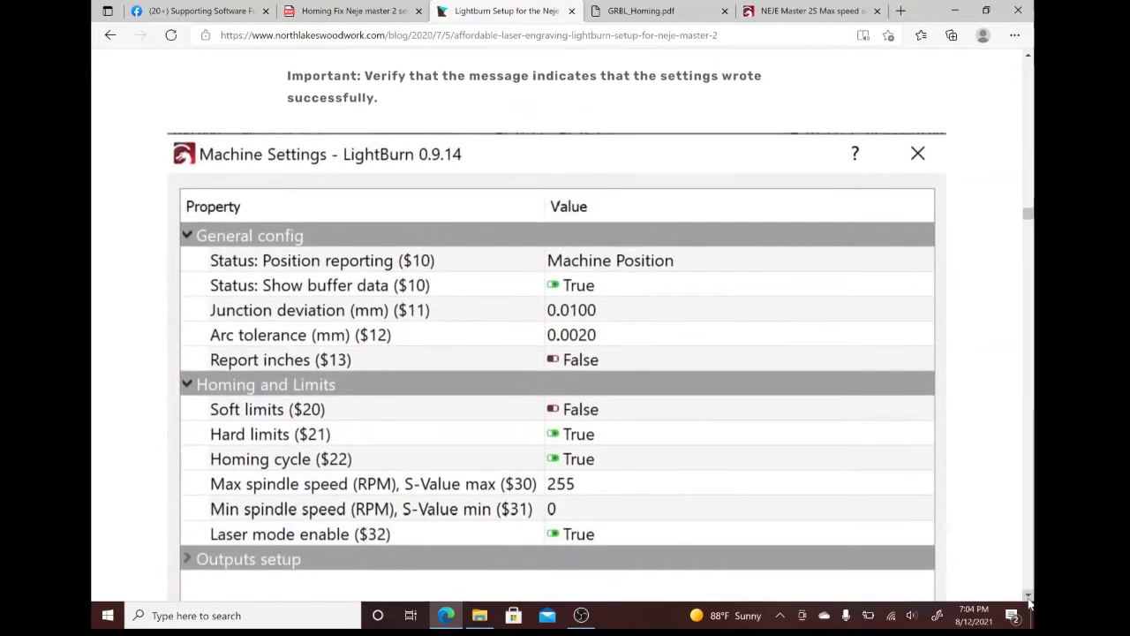
{"action": "left_click", "coordinate": [1029, 601]}
{"action": "left_click_drag", "start_coordinate": [1029, 601], "coordinate": [1029, 600]}
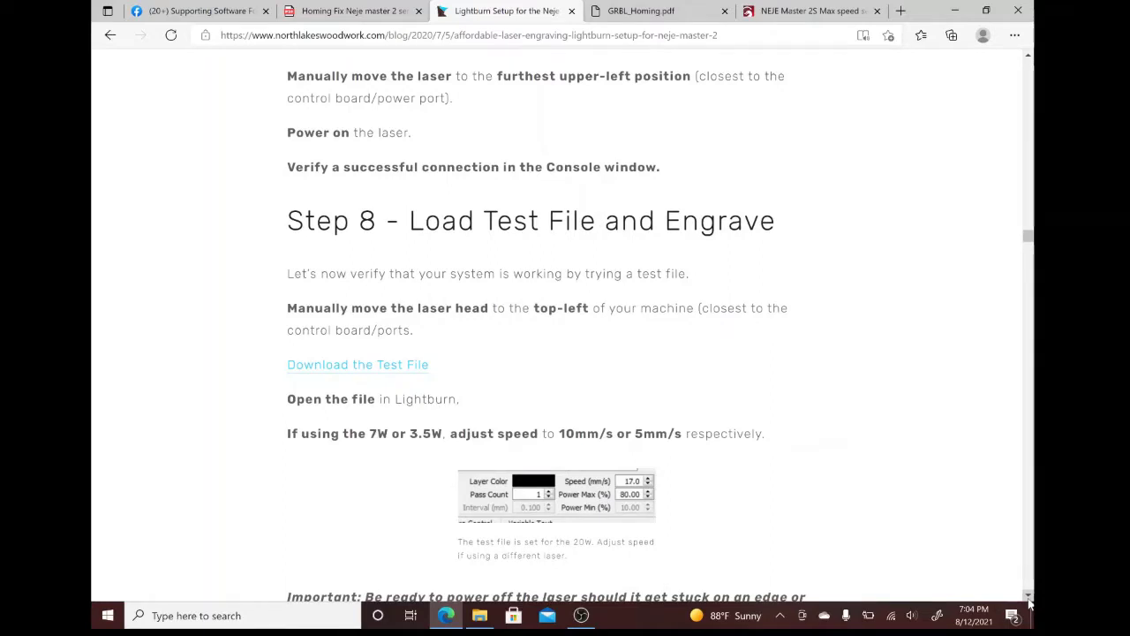
Step: Continue scrolling down into the Comments section with its 111 reader comments
{"action": "scroll", "coordinate": [1029, 603], "scroll_direction": "down", "scroll_amount": 2}
{"action": "scroll", "coordinate": [1029, 603], "scroll_direction": "down", "scroll_amount": 2}
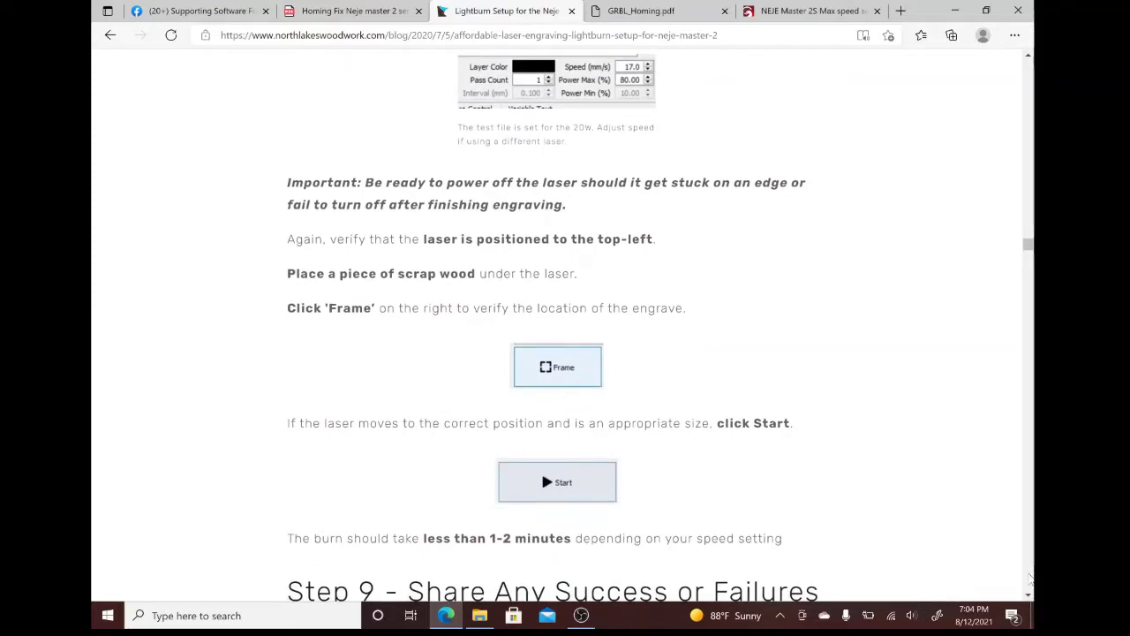
{"action": "scroll", "coordinate": [1030, 582], "scroll_direction": "down", "scroll_amount": 5}
{"action": "scroll", "coordinate": [1029, 580], "scroll_direction": "down", "scroll_amount": 15}
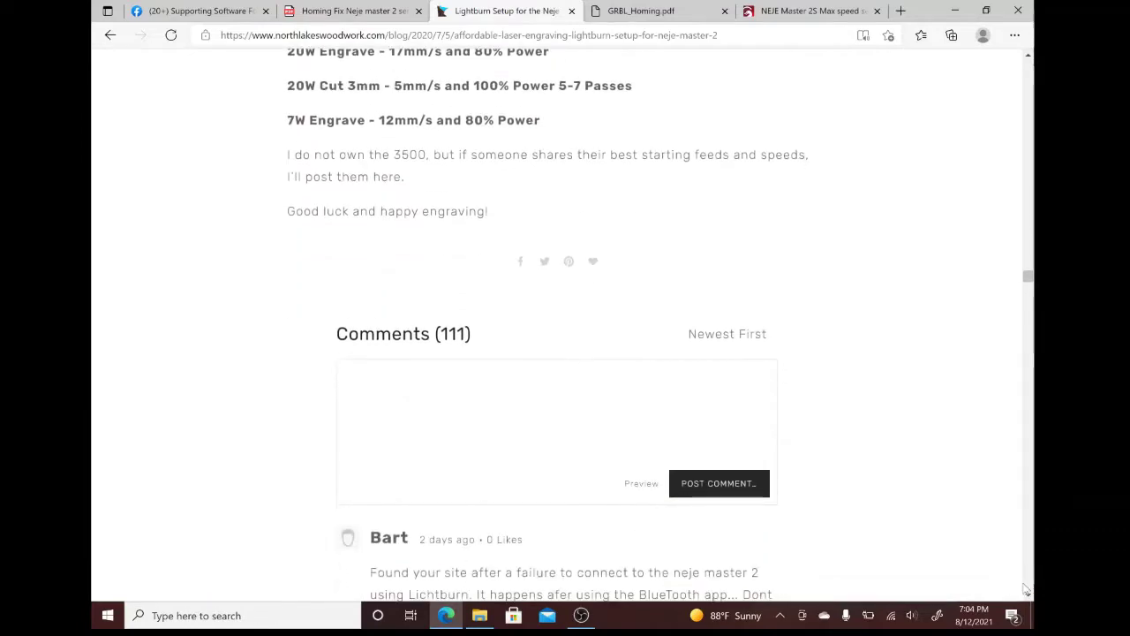
{"action": "scroll", "coordinate": [1030, 585], "scroll_direction": "down", "scroll_amount": 10}
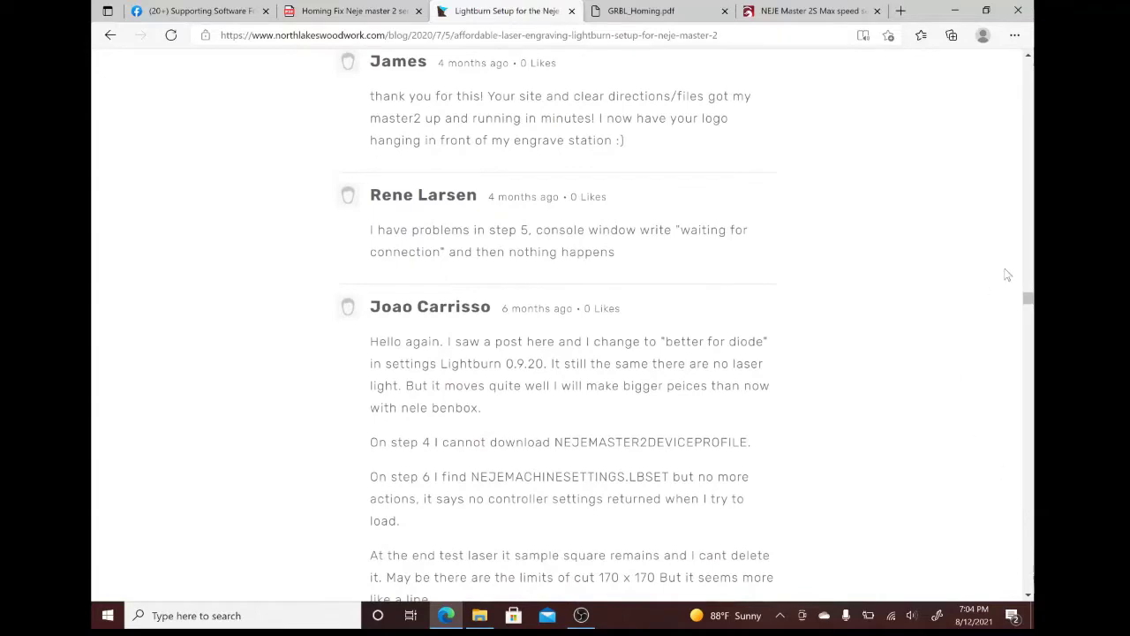
Step: Scroll up to Recommended Power Settings, then down to the NEJE designer's GRBL_Homing.pdf comment
{"action": "left_click_drag", "start_coordinate": [1027, 301], "coordinate": [1028, 275]}
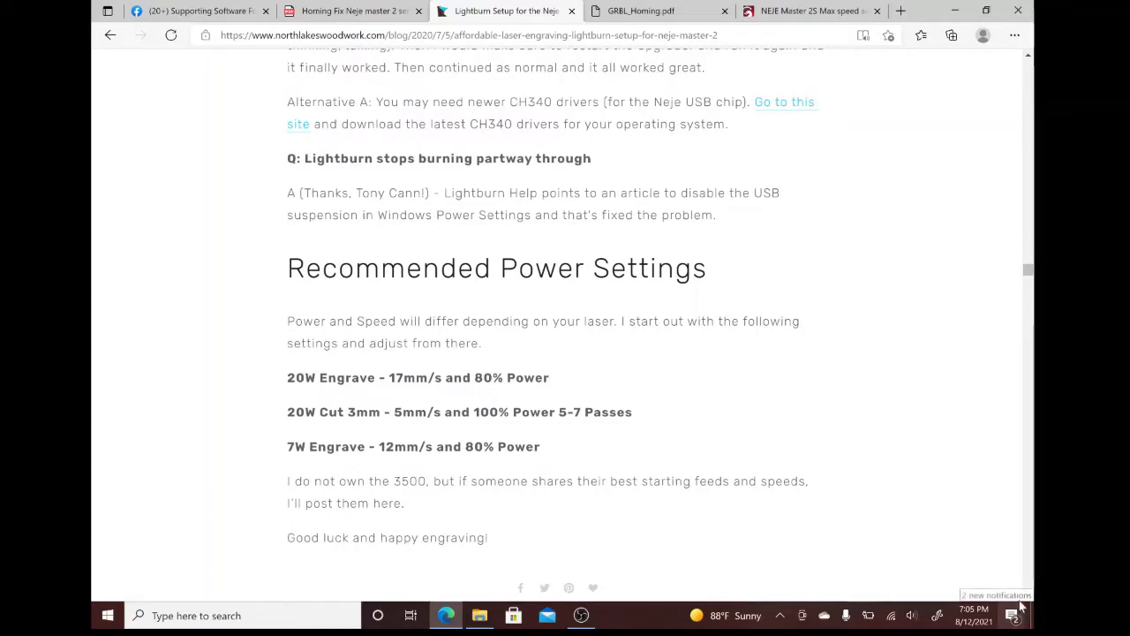
{"action": "left_click_drag", "start_coordinate": [1028, 597], "coordinate": [1028, 598]}
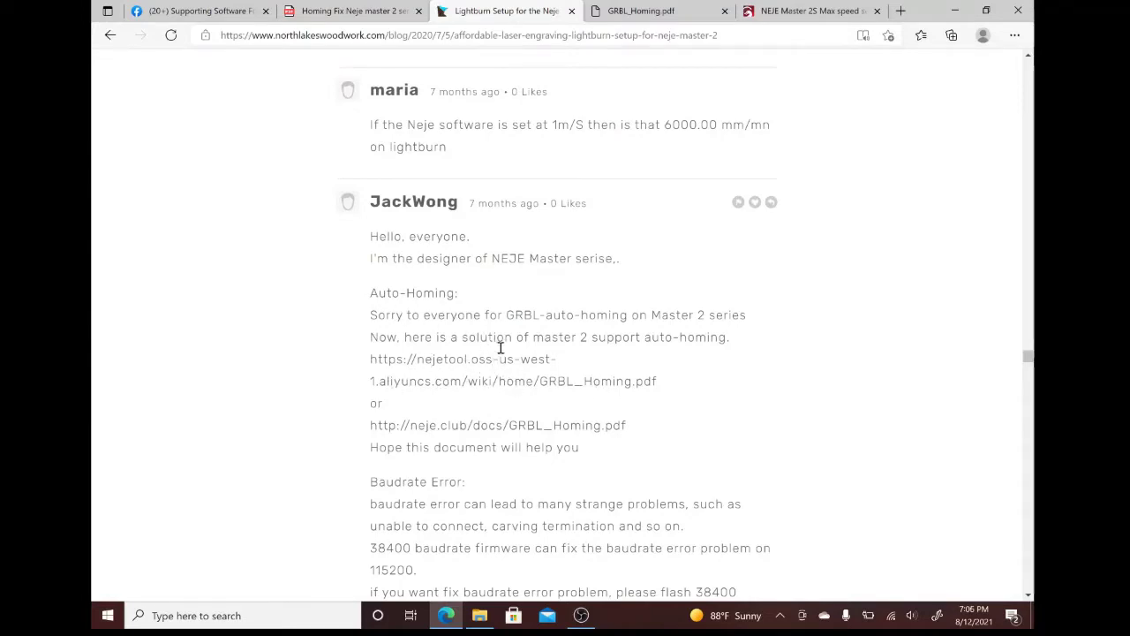
Step: Switch to the GRBL_Homing.pdf tab after briefly checking the Neje Homing Fix tab
{"action": "left_click", "coordinate": [643, 16]}
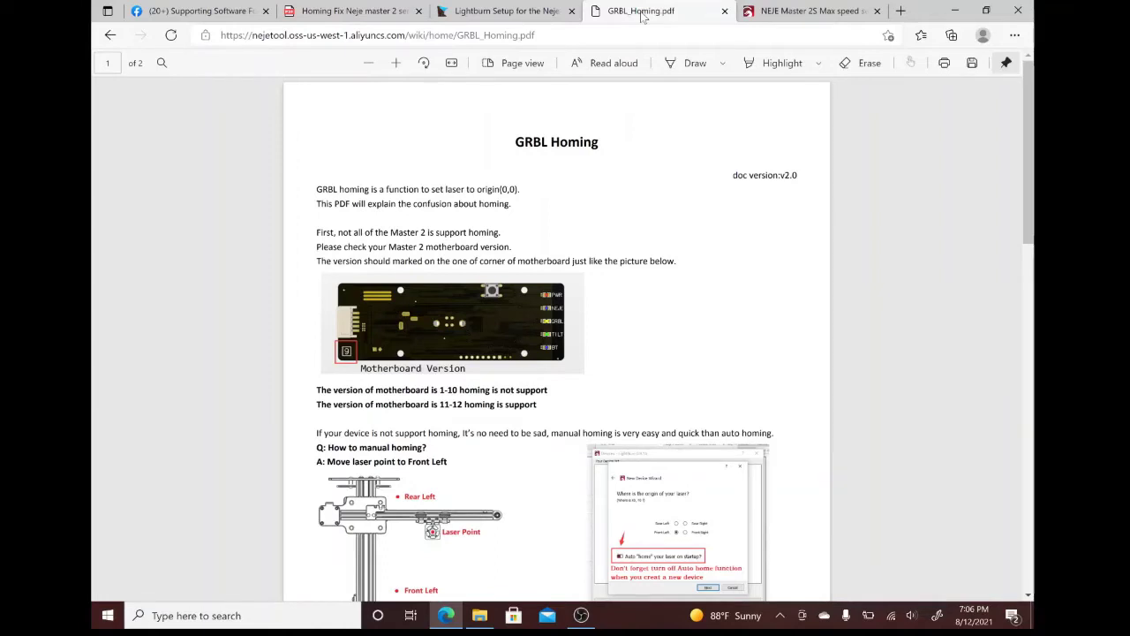
{"action": "left_click", "coordinate": [362, 10]}
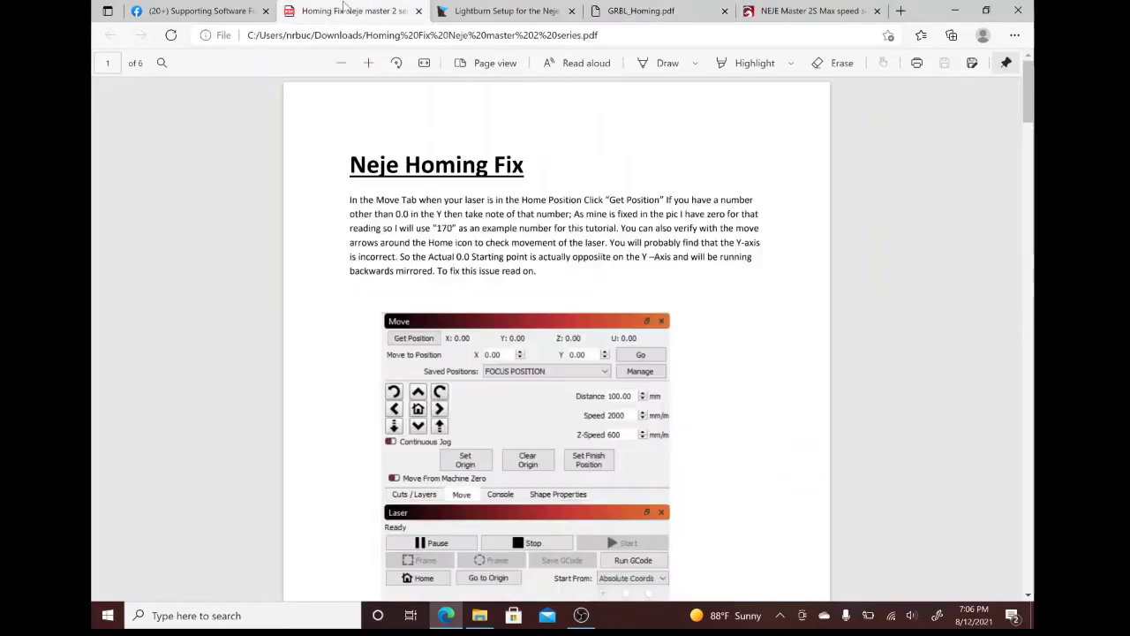
{"action": "left_click", "coordinate": [627, 18]}
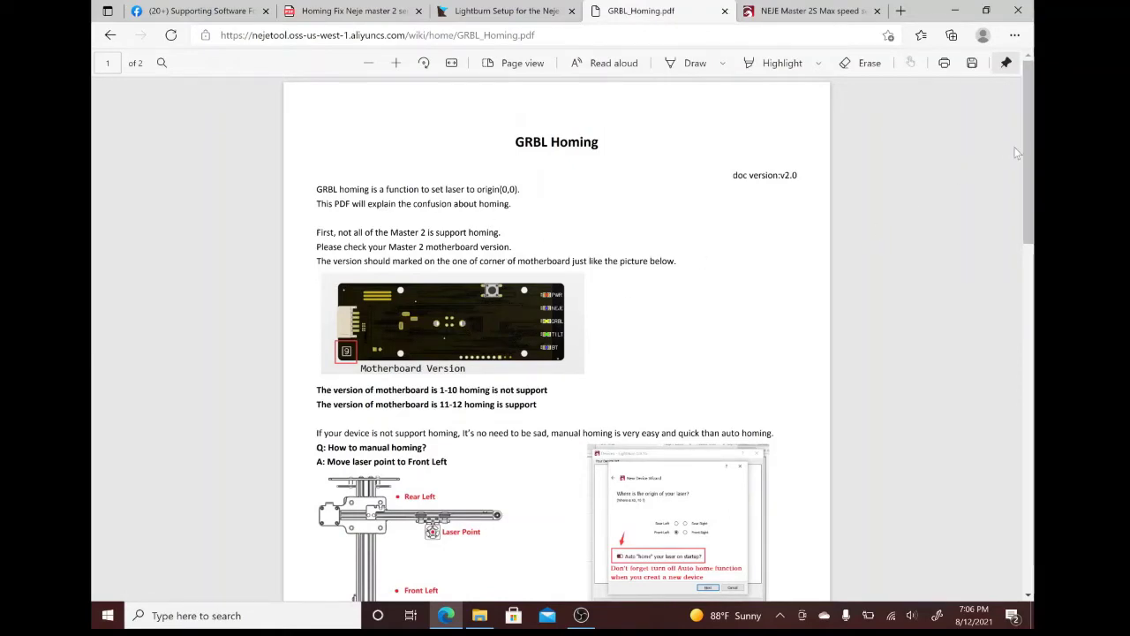
Step: Scroll the GRBL Homing PDF to its end and back to page 1, briefly selecting '11-12 homing is support'
{"action": "left_click_drag", "start_coordinate": [1027, 149], "coordinate": [955, 363]}
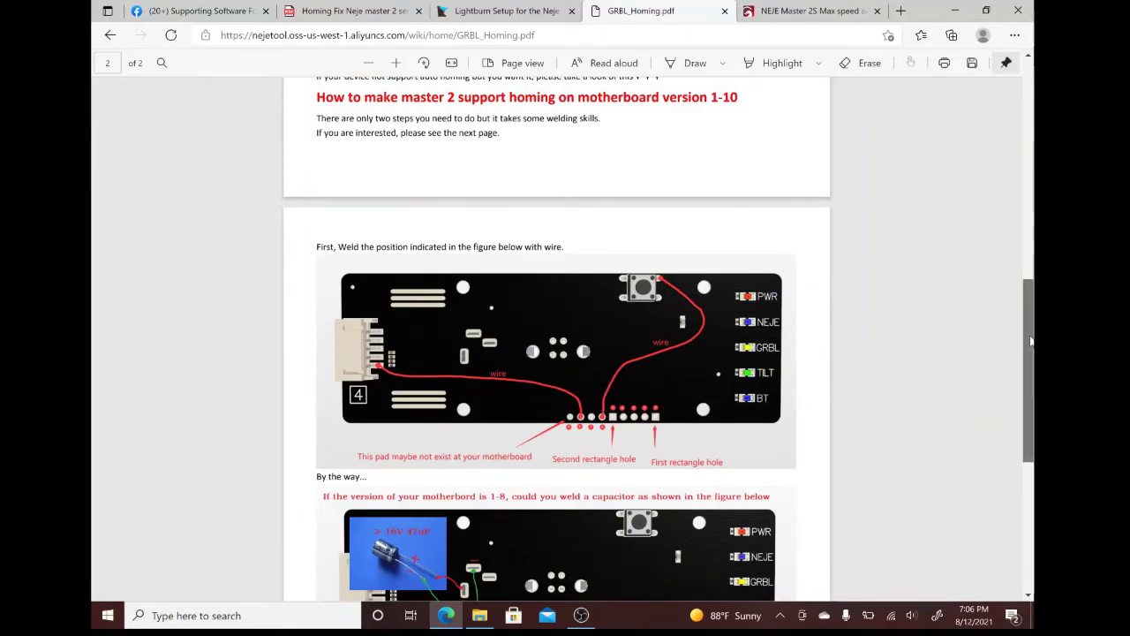
{"action": "scroll", "coordinate": [1018, 380], "scroll_direction": "down", "scroll_amount": 3}
{"action": "scroll", "coordinate": [985, 458], "scroll_direction": "down", "scroll_amount": 3}
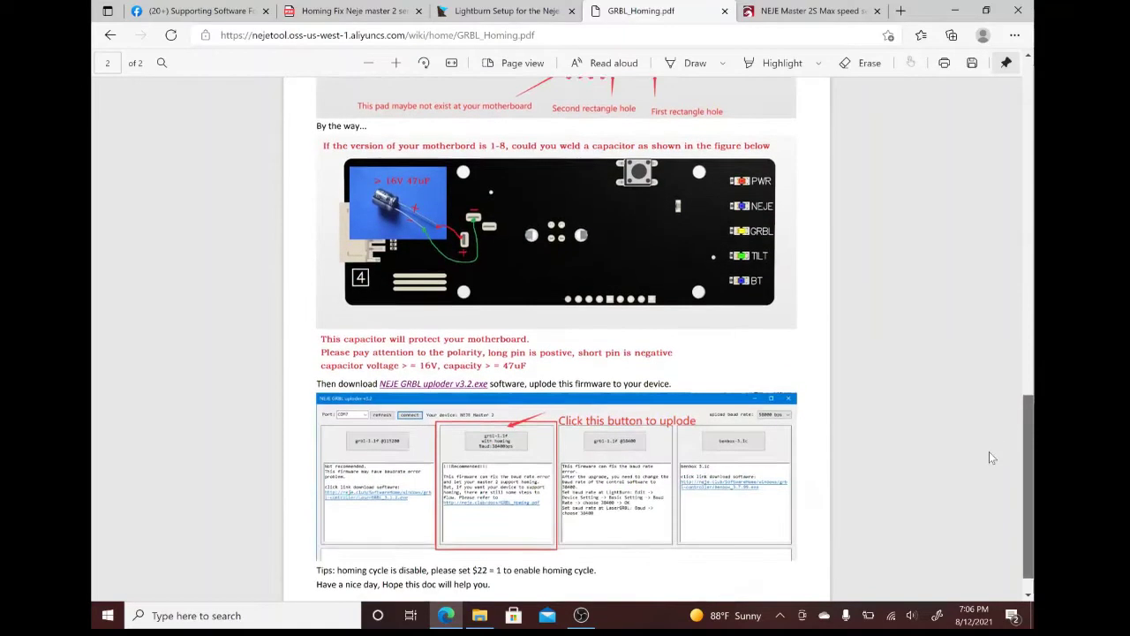
{"action": "scroll", "coordinate": [1017, 371], "scroll_direction": "up", "scroll_amount": 8}
{"action": "left_click_drag", "start_coordinate": [1029, 268], "coordinate": [1032, 164]}
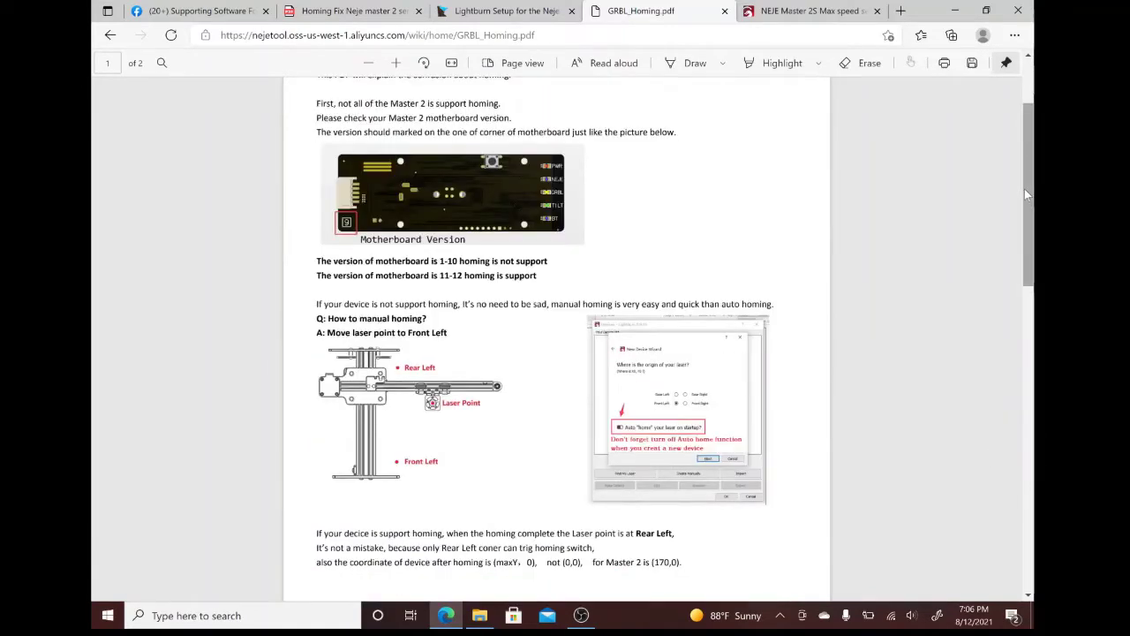
{"action": "scroll", "coordinate": [1025, 189], "scroll_direction": "up", "scroll_amount": 2}
{"action": "scroll", "coordinate": [998, 212], "scroll_direction": "down", "scroll_amount": 4}
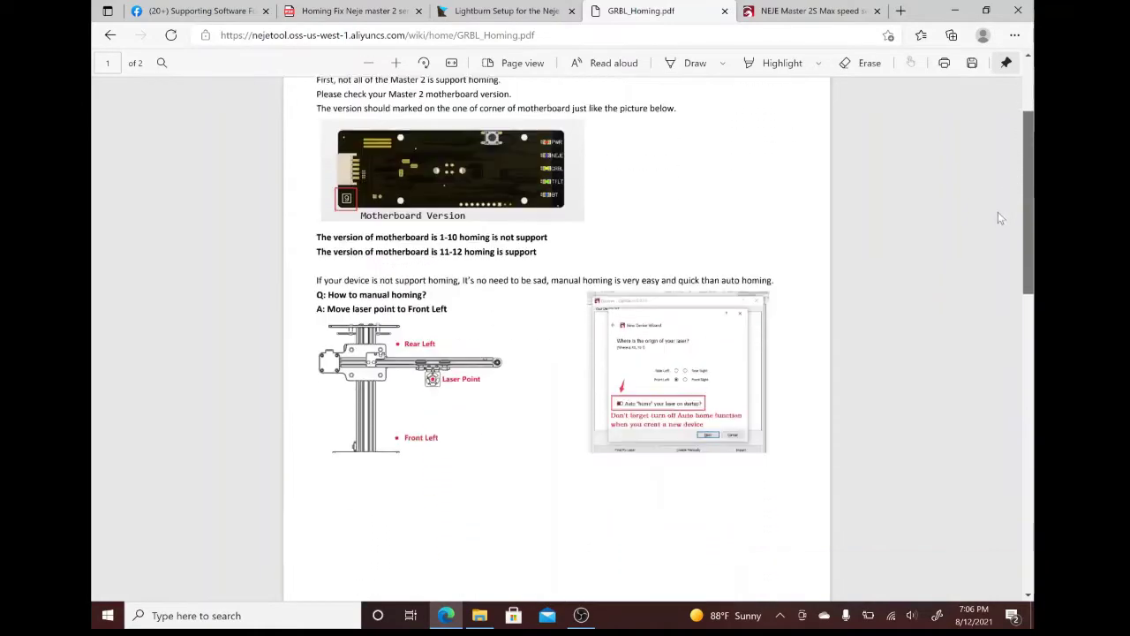
{"action": "scroll", "coordinate": [976, 300], "scroll_direction": "down", "scroll_amount": 5}
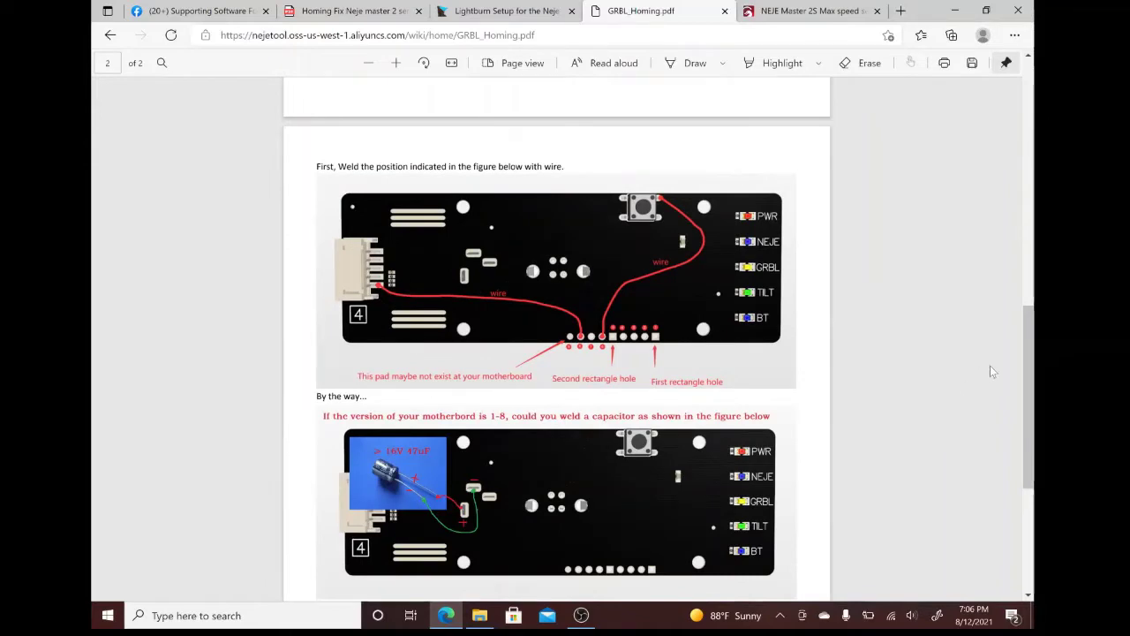
{"action": "scroll", "coordinate": [1024, 353], "scroll_direction": "down", "scroll_amount": 2}
{"action": "left_click_drag", "start_coordinate": [1025, 362], "coordinate": [989, 233]}
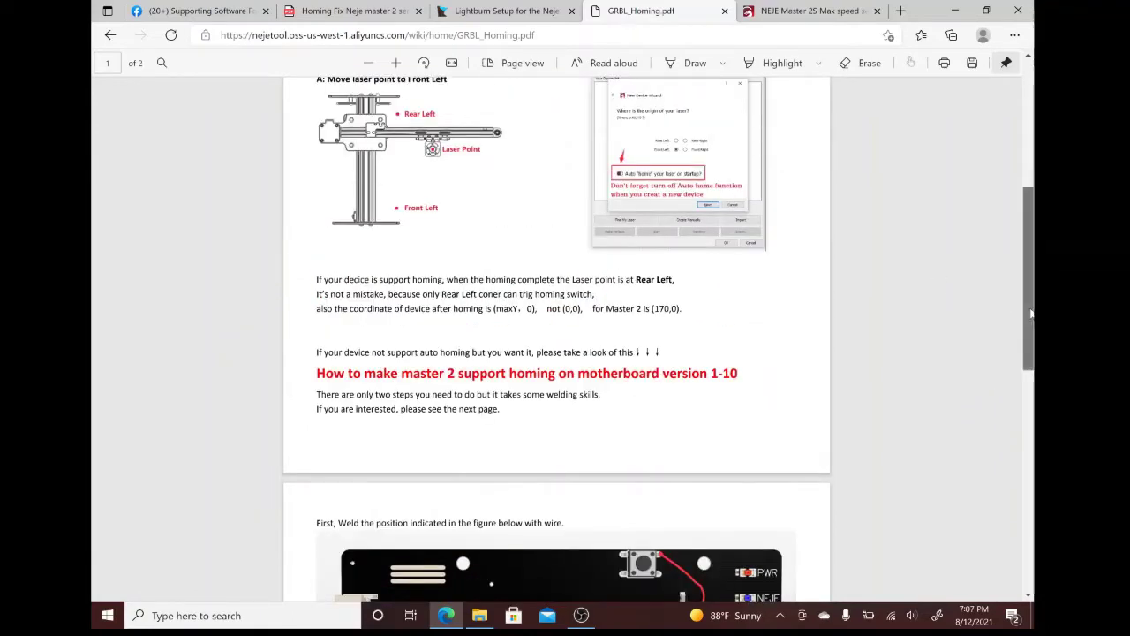
{"action": "left_click_drag", "start_coordinate": [1029, 315], "coordinate": [1017, 154]}
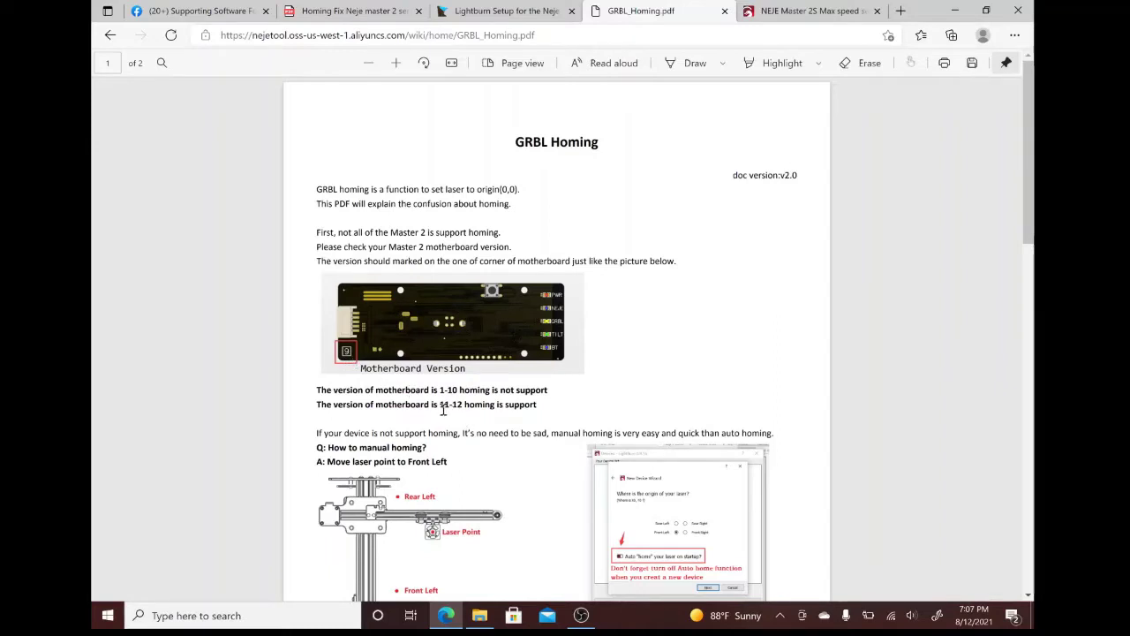
{"action": "left_click_drag", "start_coordinate": [444, 409], "coordinate": [499, 411]}
{"action": "left_click", "coordinate": [565, 401]}
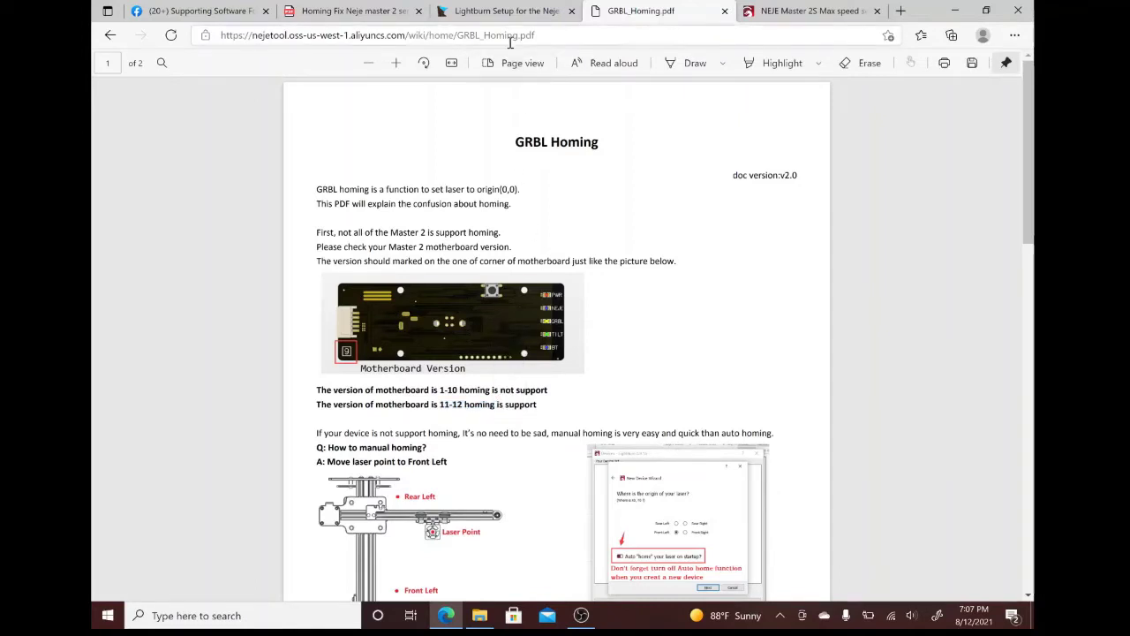
Step: Flip between the Lightburn Setup article and GRBL_Homing.pdf, ending on the designer's auto-homing comment
{"action": "left_click", "coordinate": [501, 13]}
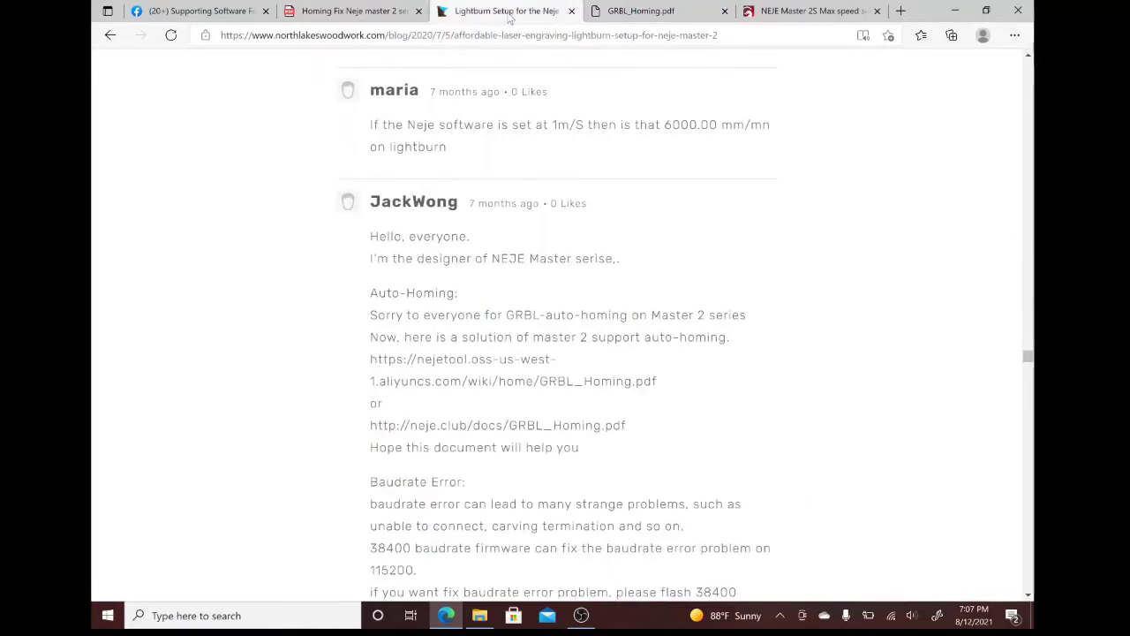
{"action": "left_click", "coordinate": [658, 12]}
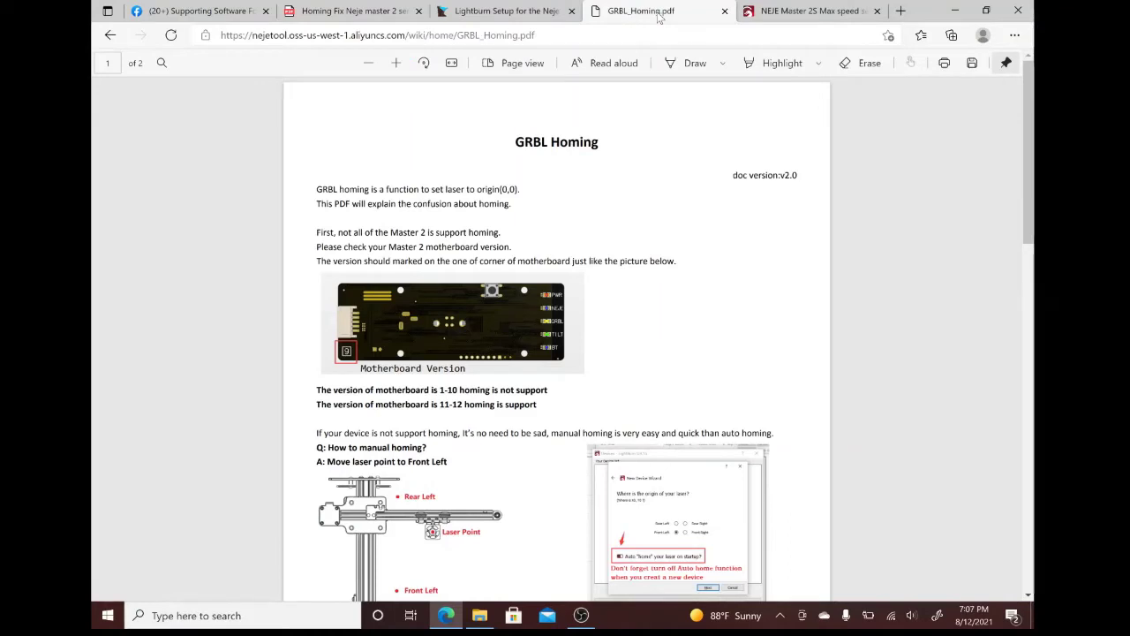
{"action": "left_click", "coordinate": [508, 14]}
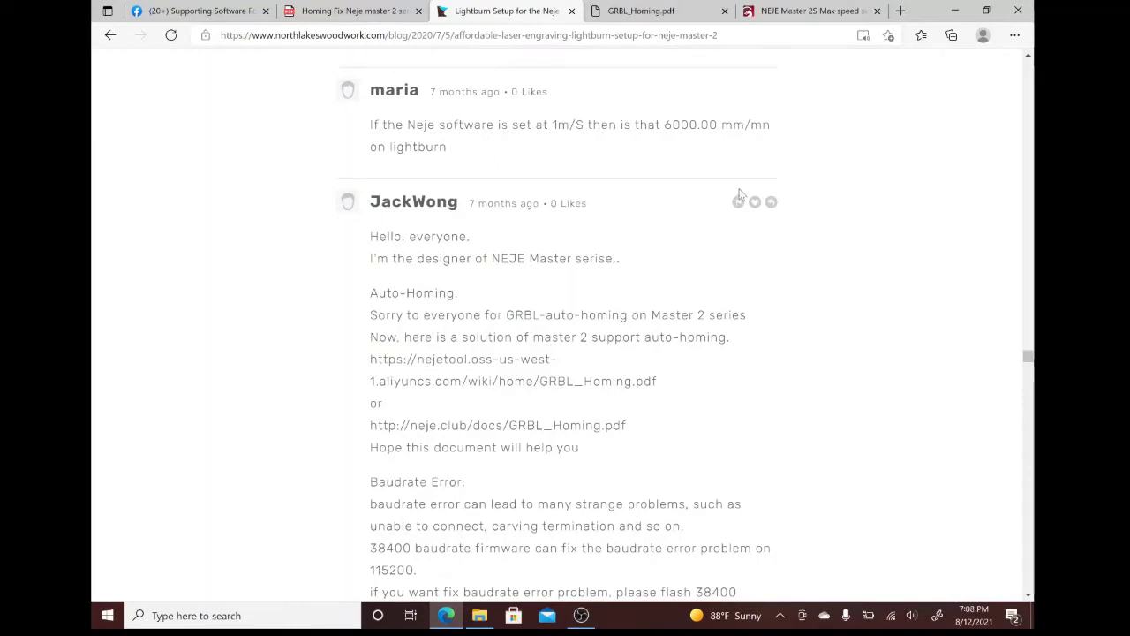
{"action": "left_click", "coordinate": [804, 11]}
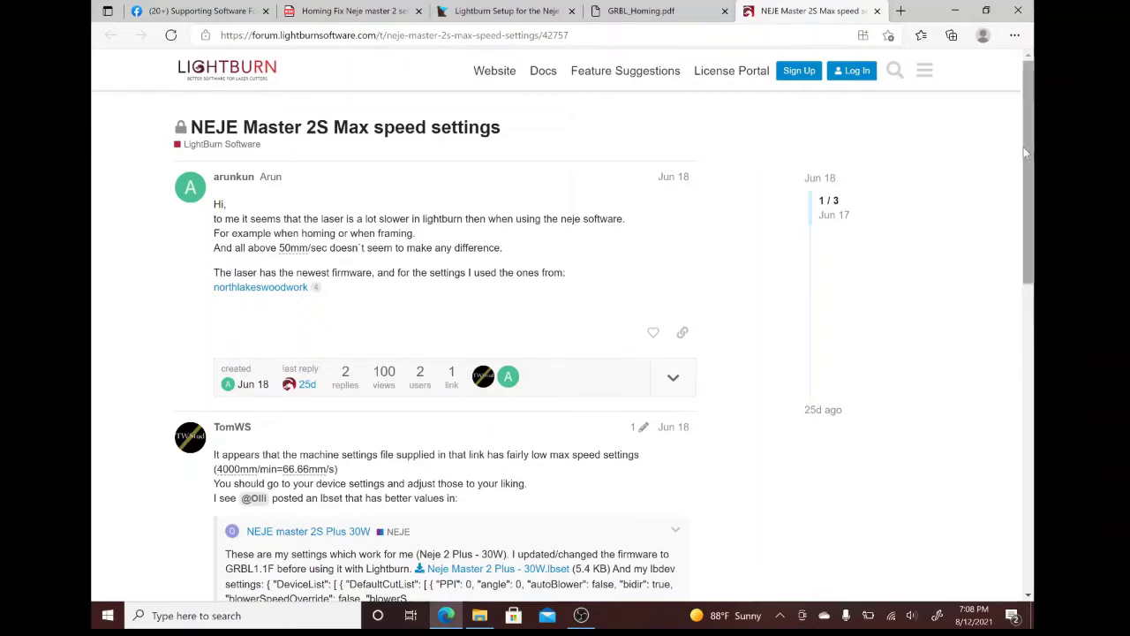
{"action": "left_click_drag", "start_coordinate": [1024, 149], "coordinate": [1009, 251]}
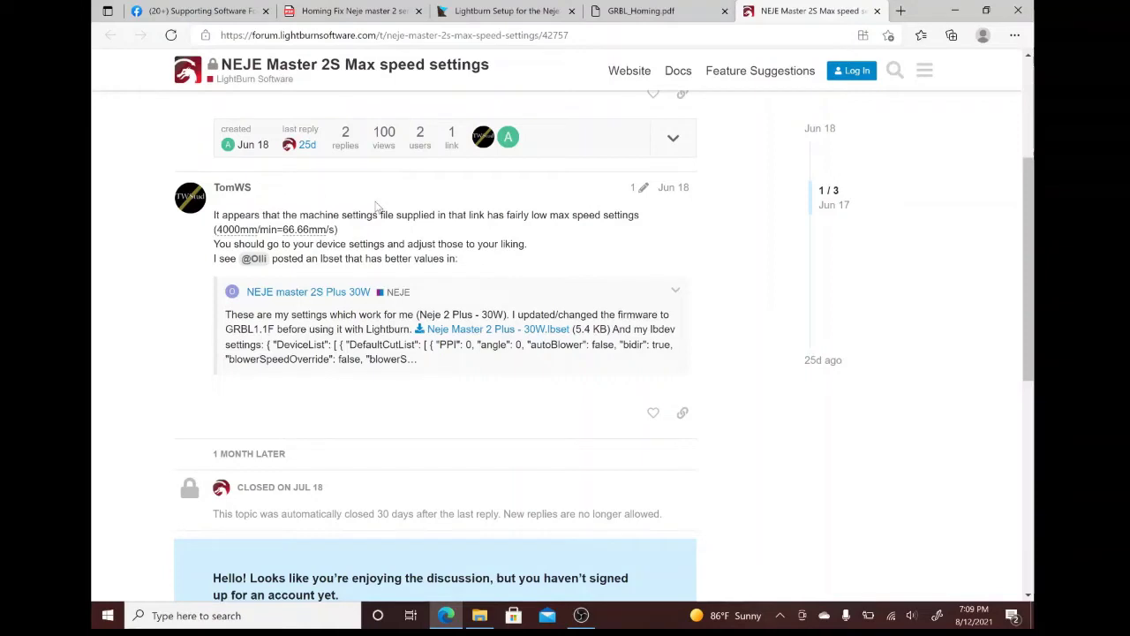
Step: View the Neje support group's Homing Fix post, then the 'Homing Fix Neje master 2 series' PDF
{"action": "left_click", "coordinate": [192, 12]}
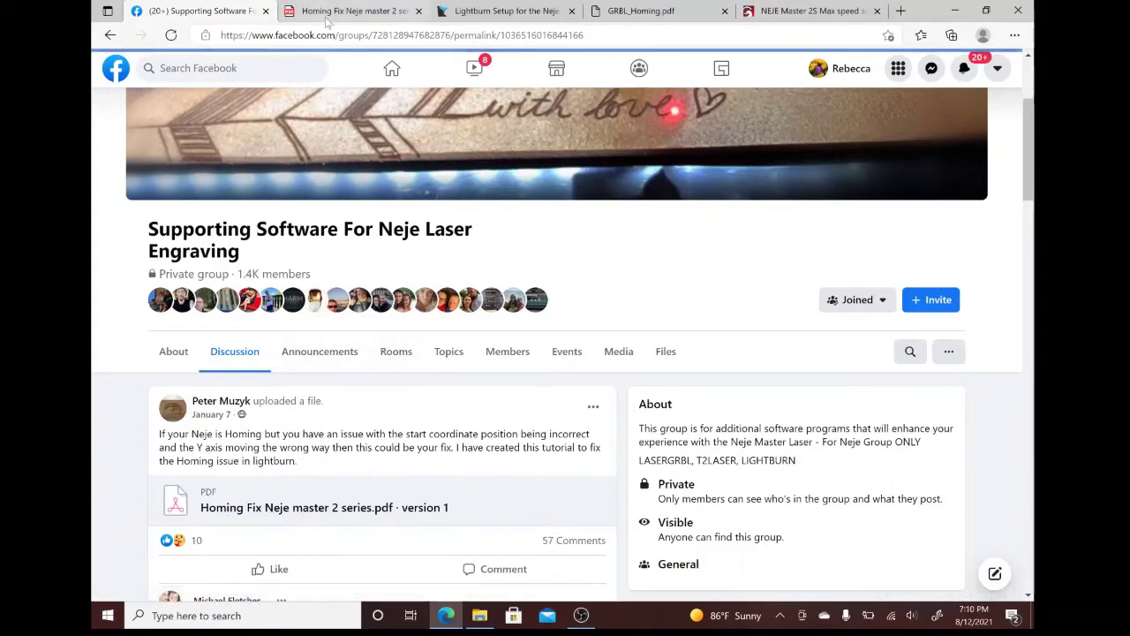
{"action": "left_click", "coordinate": [332, 11]}
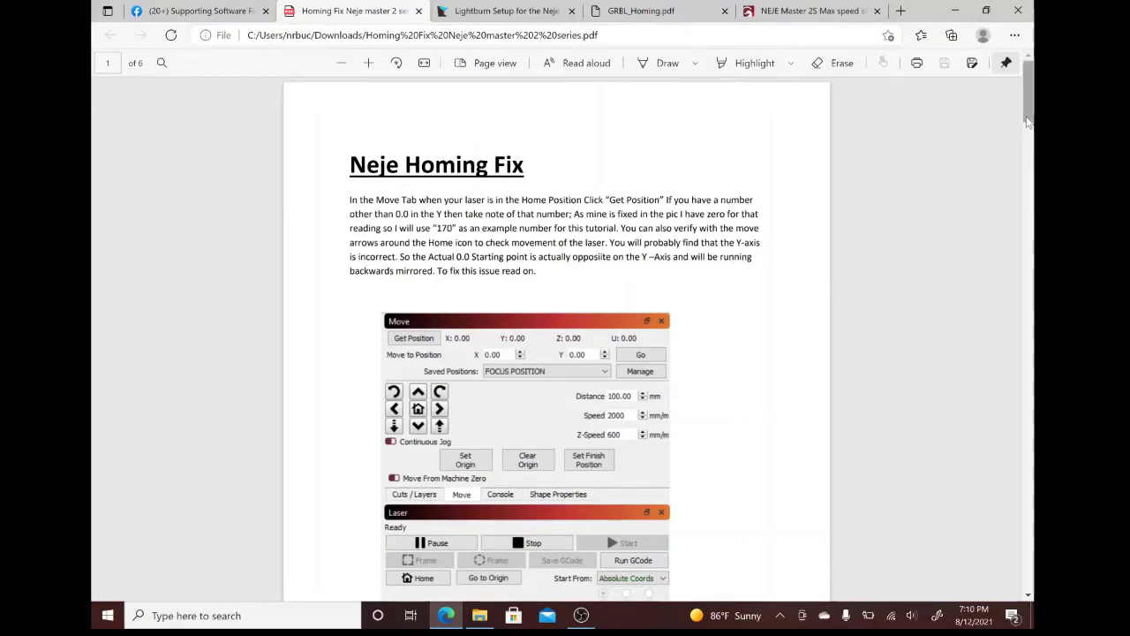
Step: Scroll past the New Device Wizard image to page 3's $10, $22, $24 and $25 settings
{"action": "left_click_drag", "start_coordinate": [1028, 124], "coordinate": [990, 223]}
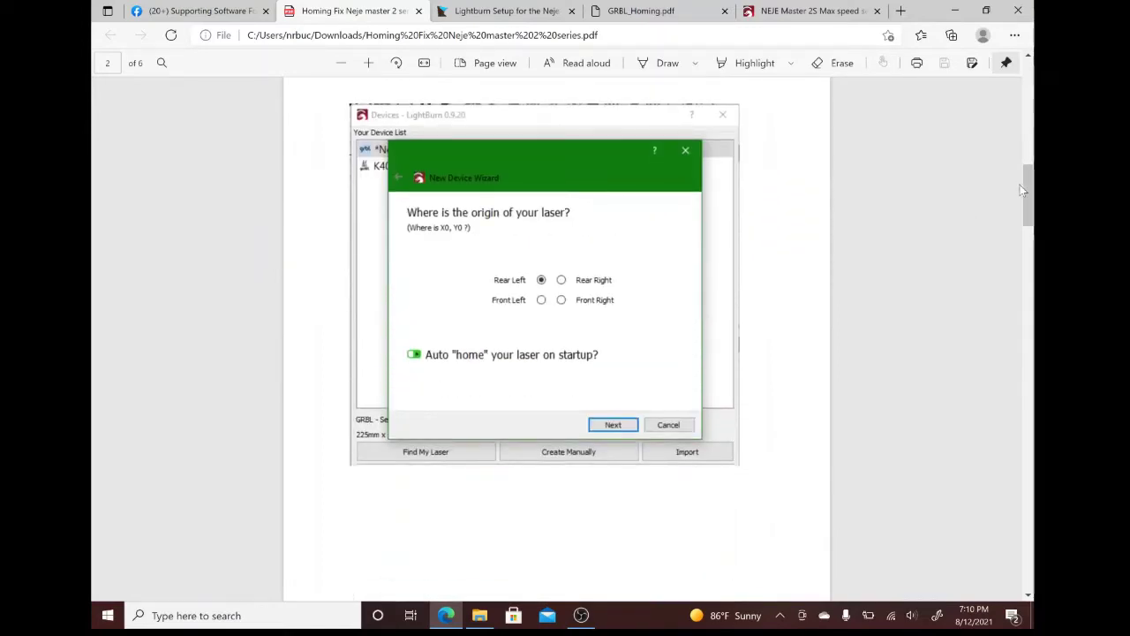
{"action": "left_click_drag", "start_coordinate": [1025, 188], "coordinate": [1018, 274]}
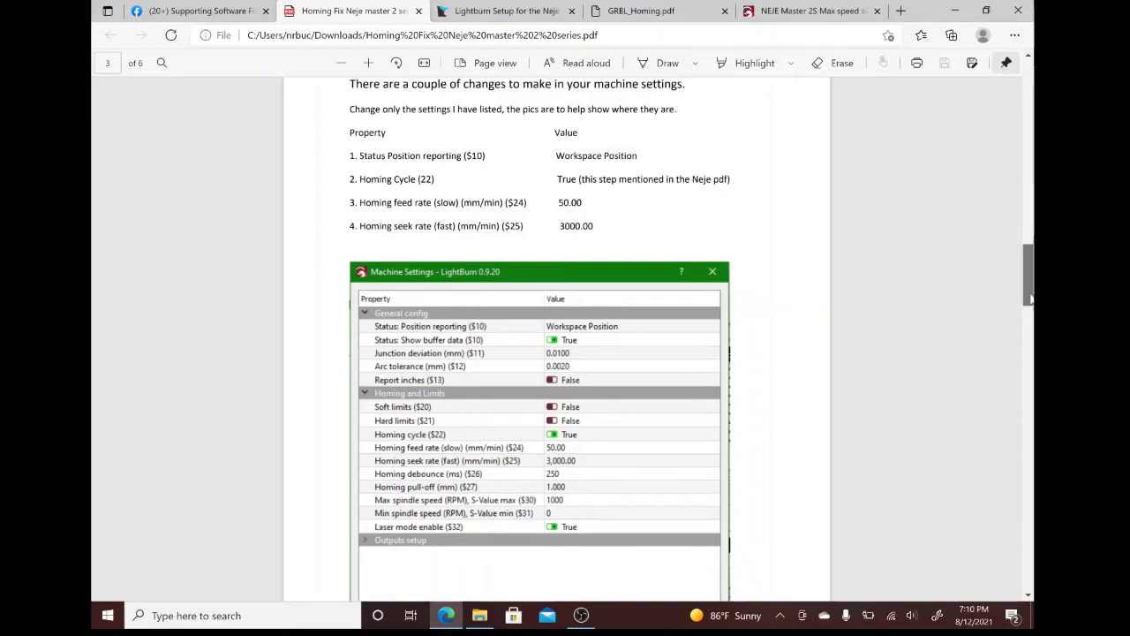
Step: Scroll to page 4's Outputs setup and Machine Settings screenshot, then switch to the OBS Studio window
{"action": "left_click_drag", "start_coordinate": [1031, 300], "coordinate": [1000, 380]}
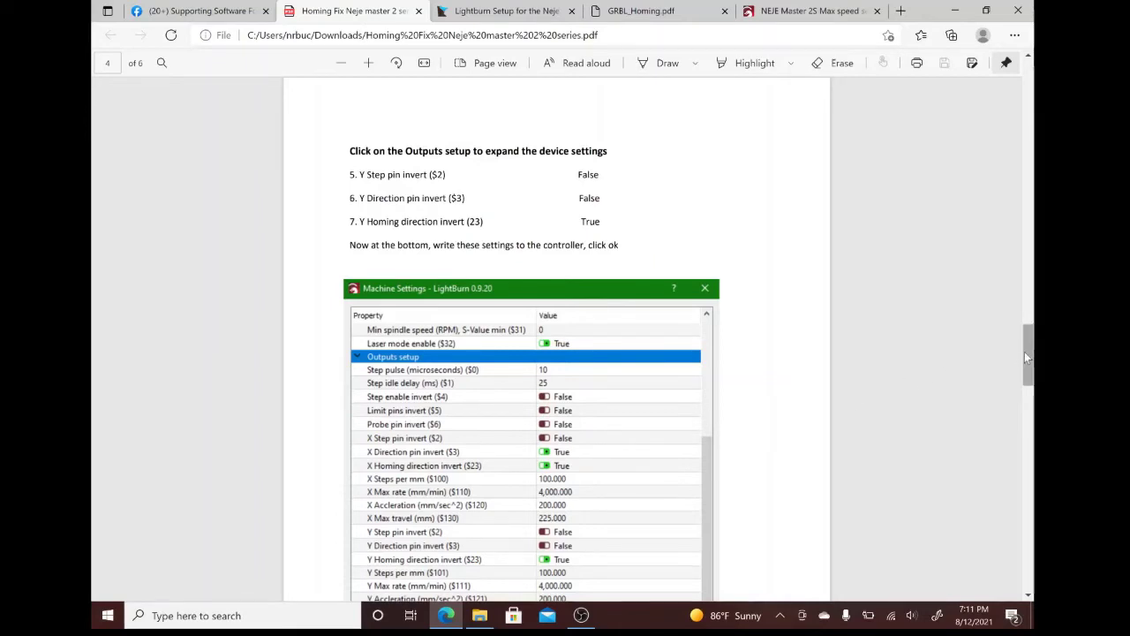
{"action": "left_click_drag", "start_coordinate": [1027, 352], "coordinate": [1025, 369]}
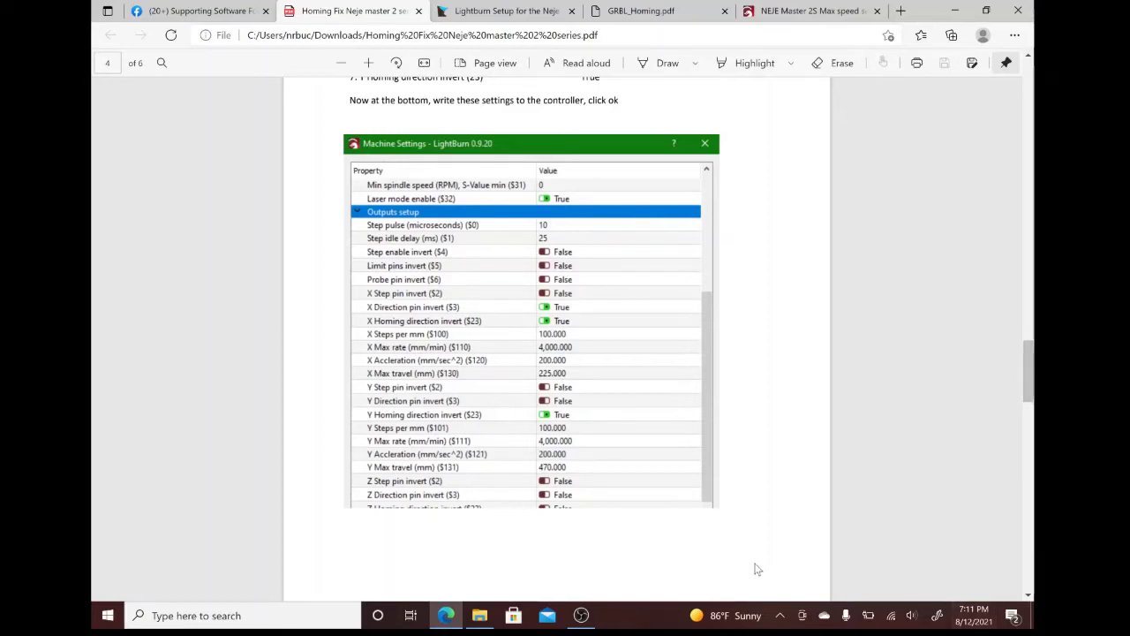
{"action": "left_click", "coordinate": [597, 609]}
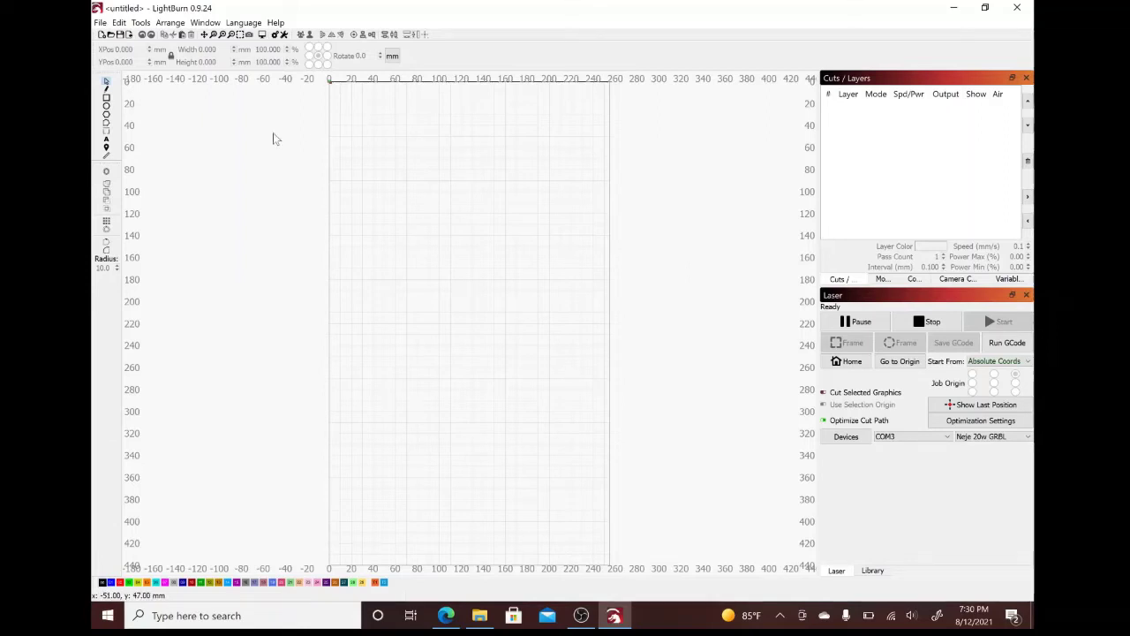
Step: Open LightBurn's Edit menu listing Settings, Device Settings and Machine Settings
{"action": "left_click", "coordinate": [124, 25]}
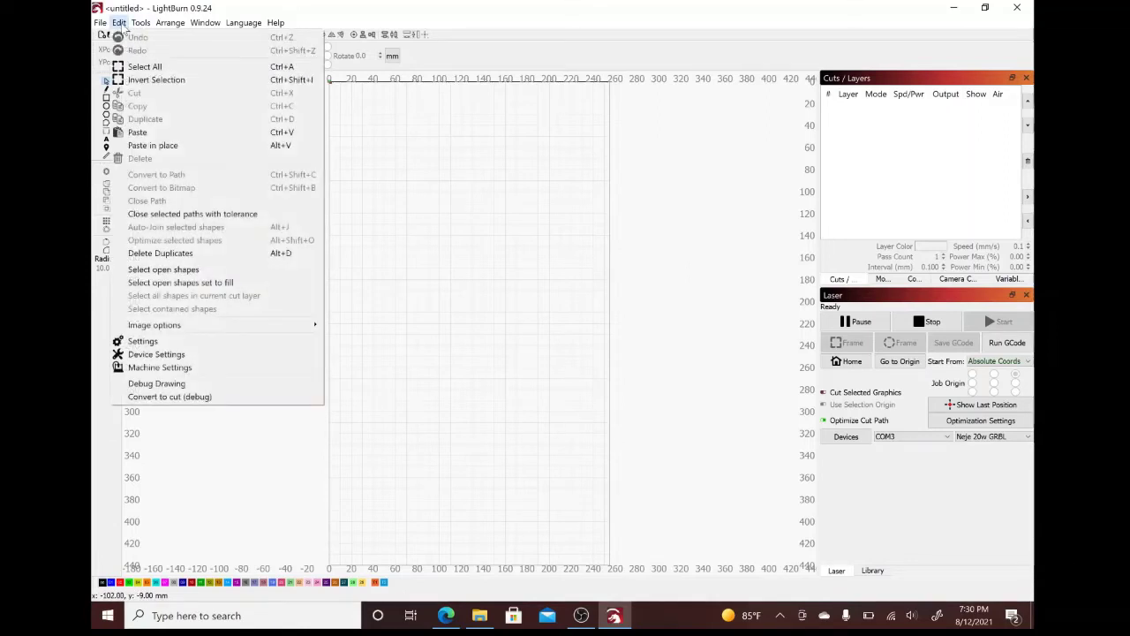
Step: Open the Neje 20w GRBL Device Settings, enlarge the dialog fully, and set the origin to top-left
{"action": "left_click", "coordinate": [154, 355]}
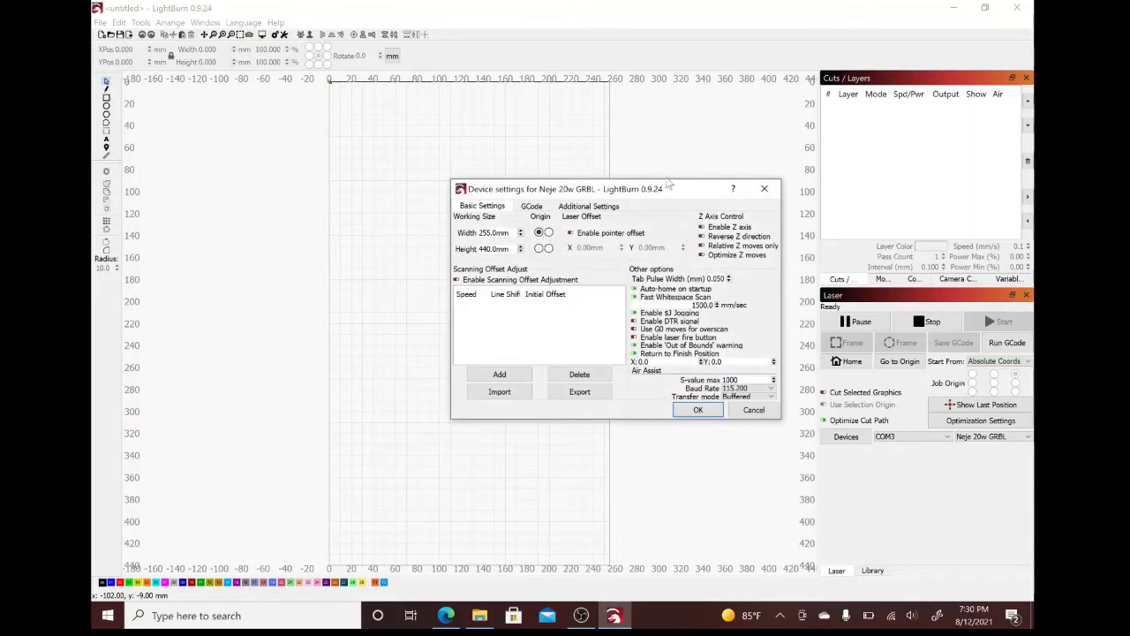
{"action": "left_click_drag", "start_coordinate": [667, 187], "coordinate": [436, 99]}
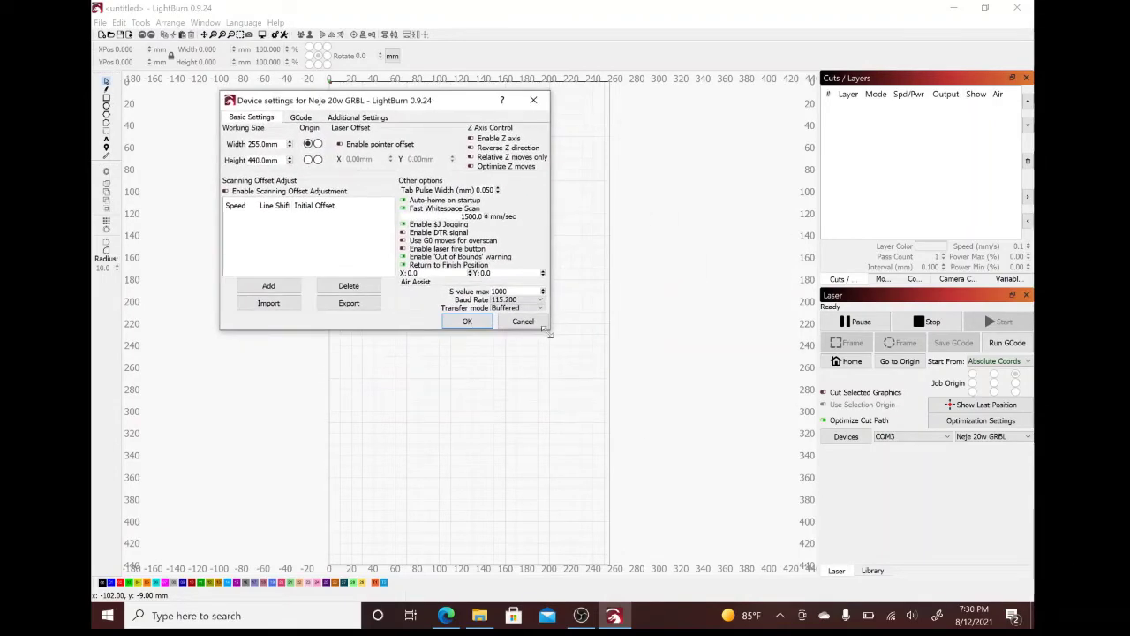
{"action": "left_click_drag", "start_coordinate": [549, 328], "coordinate": [704, 486]}
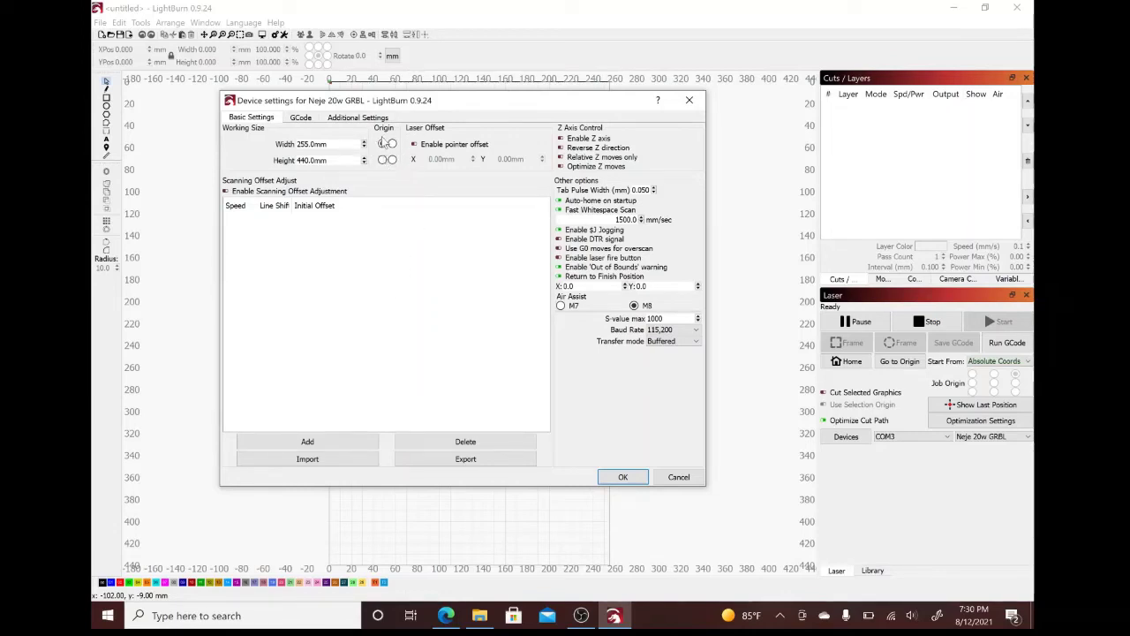
{"action": "left_click", "coordinate": [382, 143]}
{"action": "left_click_drag", "start_coordinate": [481, 103], "coordinate": [919, 128]}
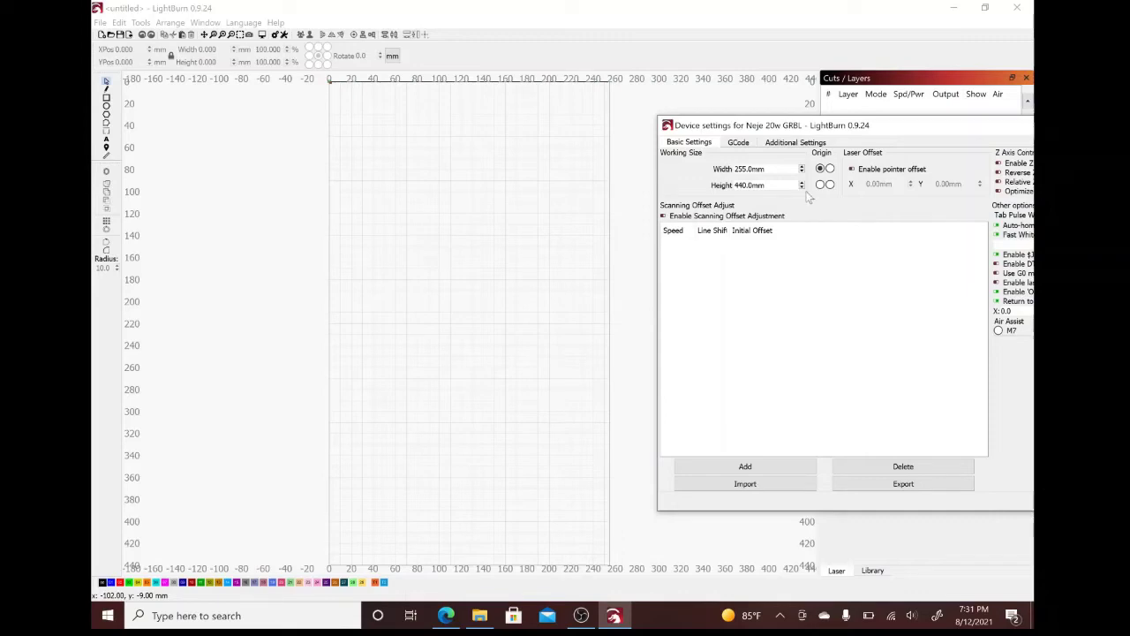
{"action": "left_click_drag", "start_coordinate": [892, 129], "coordinate": [521, 106]}
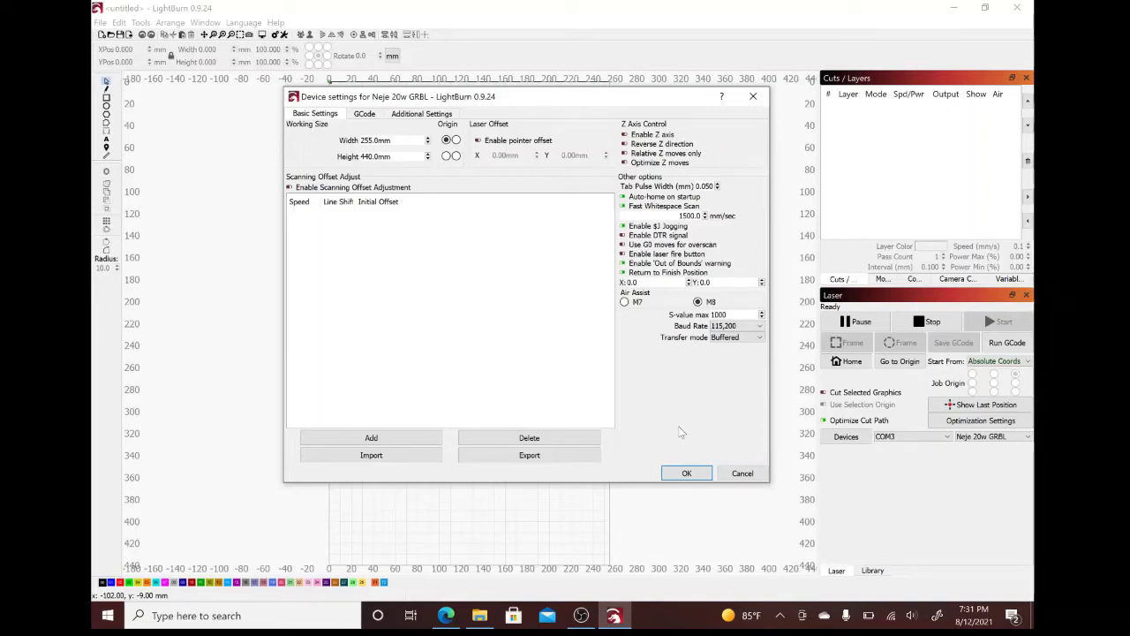
Step: Discard the device settings and open the controller's Machine Settings from the Edit menu
{"action": "left_click", "coordinate": [740, 474]}
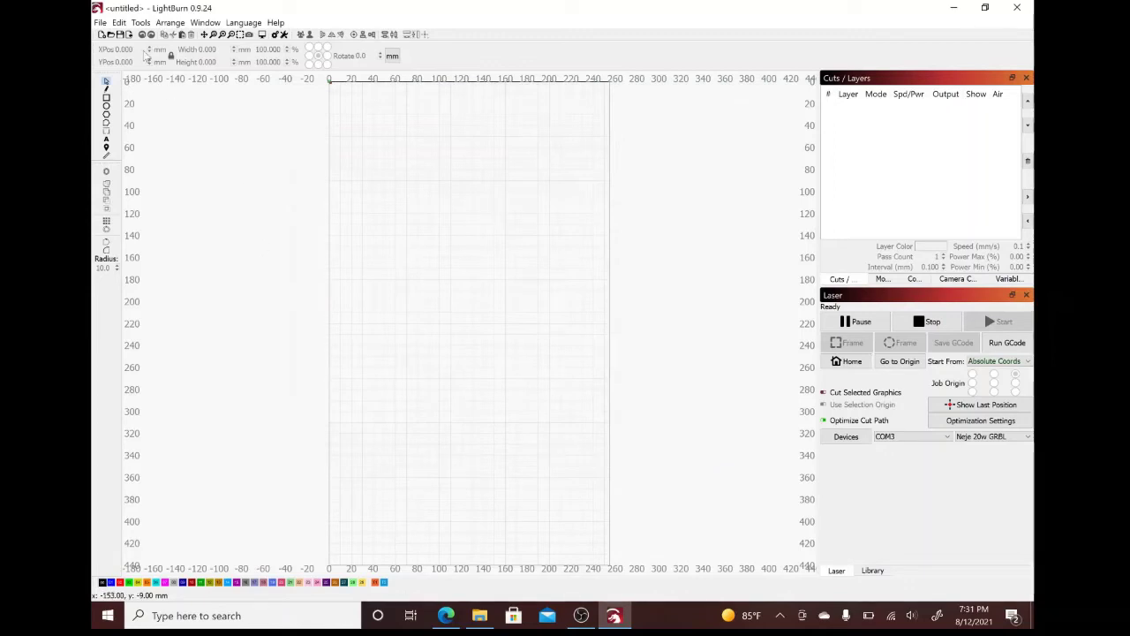
{"action": "left_click", "coordinate": [118, 23]}
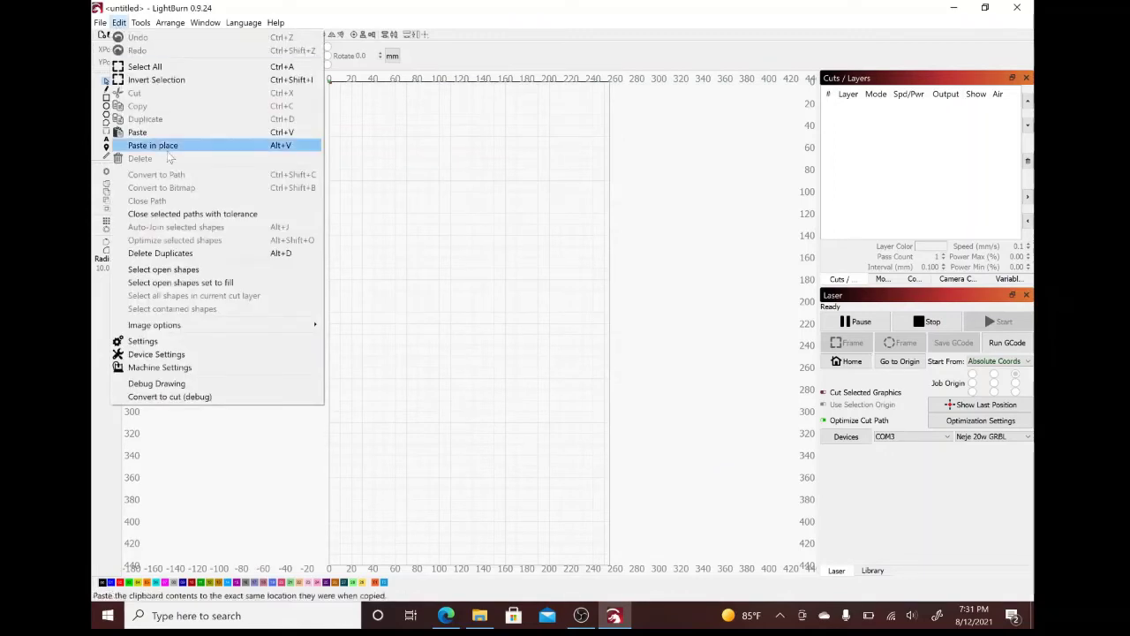
{"action": "left_click", "coordinate": [205, 369]}
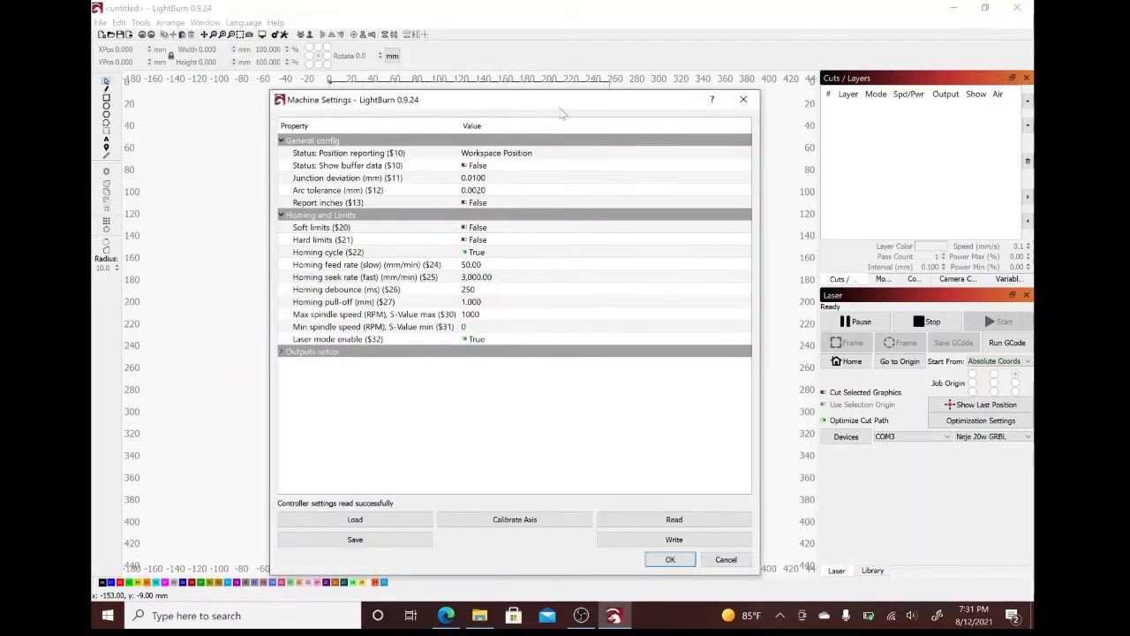
Step: Move and enlarge the Machine Settings window, collapsing and re-expanding General config
{"action": "left_click_drag", "start_coordinate": [528, 107], "coordinate": [481, 46]}
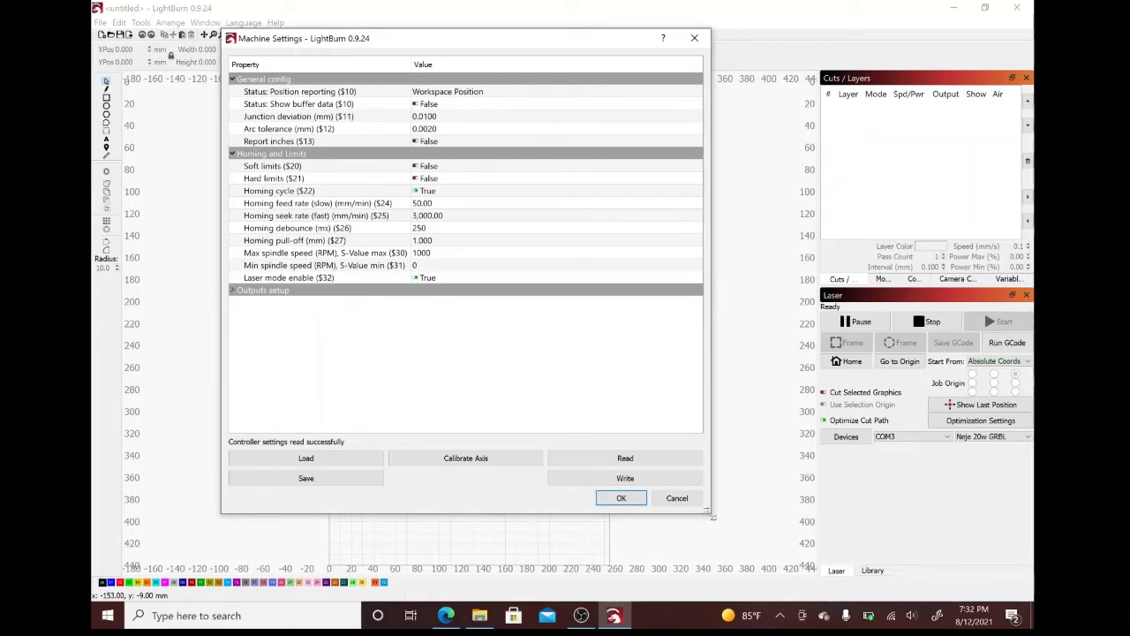
{"action": "left_click_drag", "start_coordinate": [712, 519], "coordinate": [783, 601]}
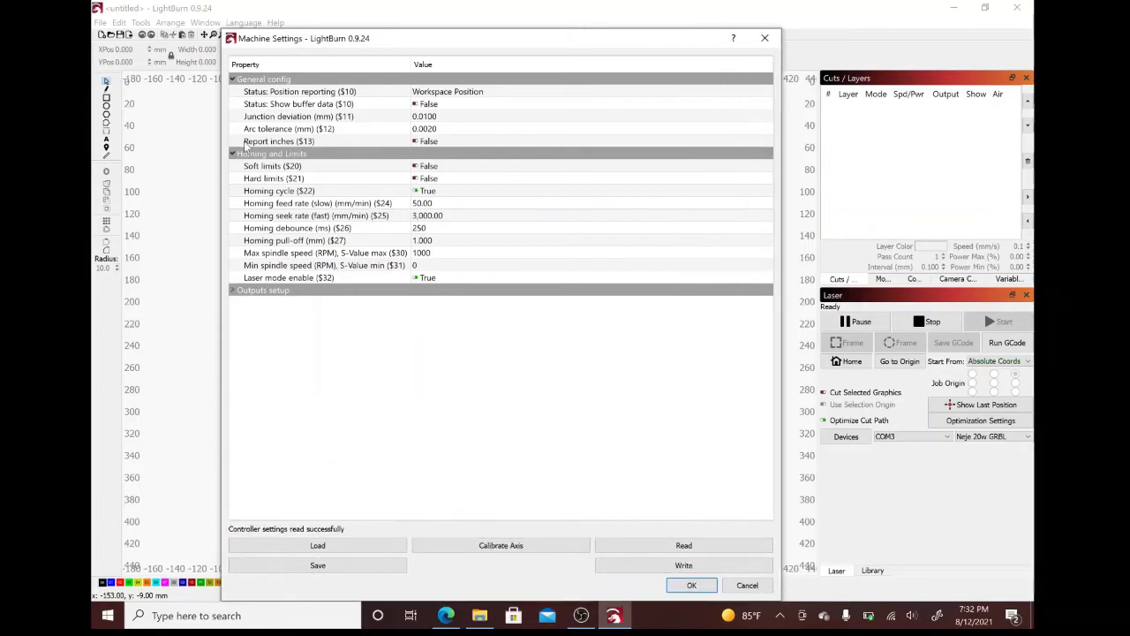
{"action": "left_click", "coordinate": [234, 80]}
{"action": "left_click", "coordinate": [233, 80]}
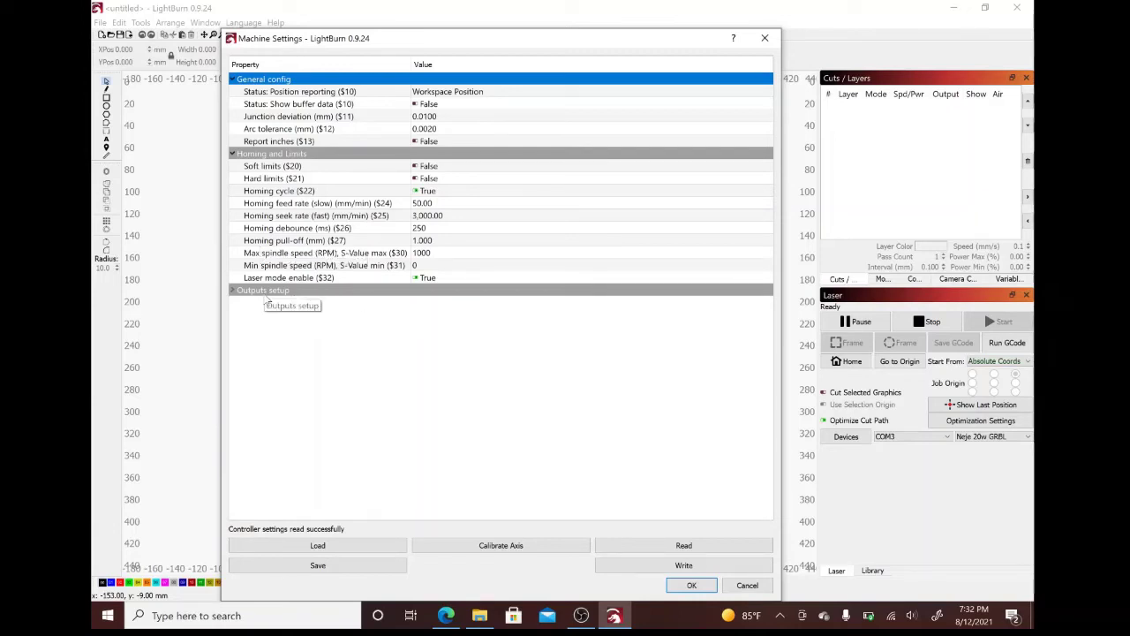
Step: Expand Outputs setup and scroll to the pin inversions and per-axis values, e.g. Y Max travel 440
{"action": "left_click", "coordinate": [234, 291]}
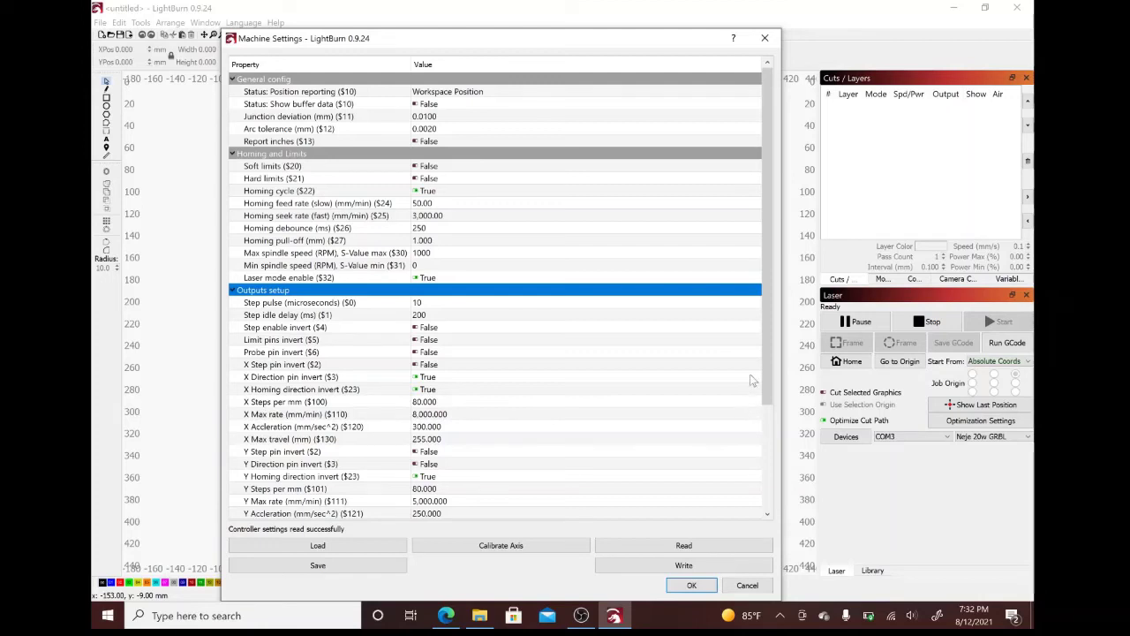
{"action": "left_click_drag", "start_coordinate": [765, 341], "coordinate": [766, 456]}
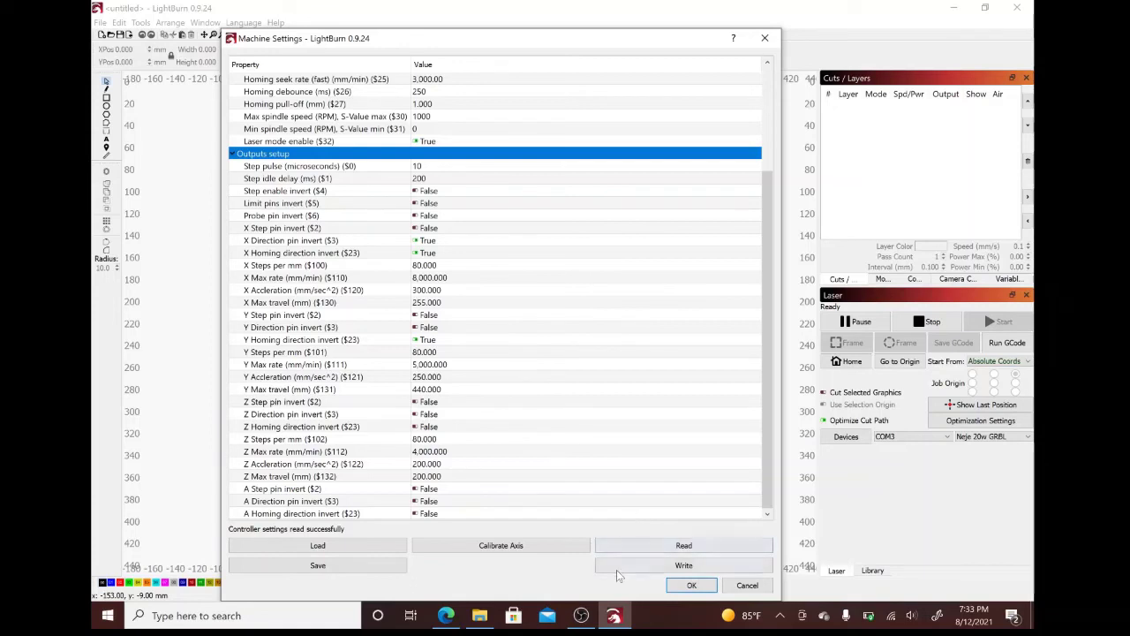
Step: Cancel Machine Settings and open the general Settings on Display & Units
{"action": "left_click", "coordinate": [757, 592]}
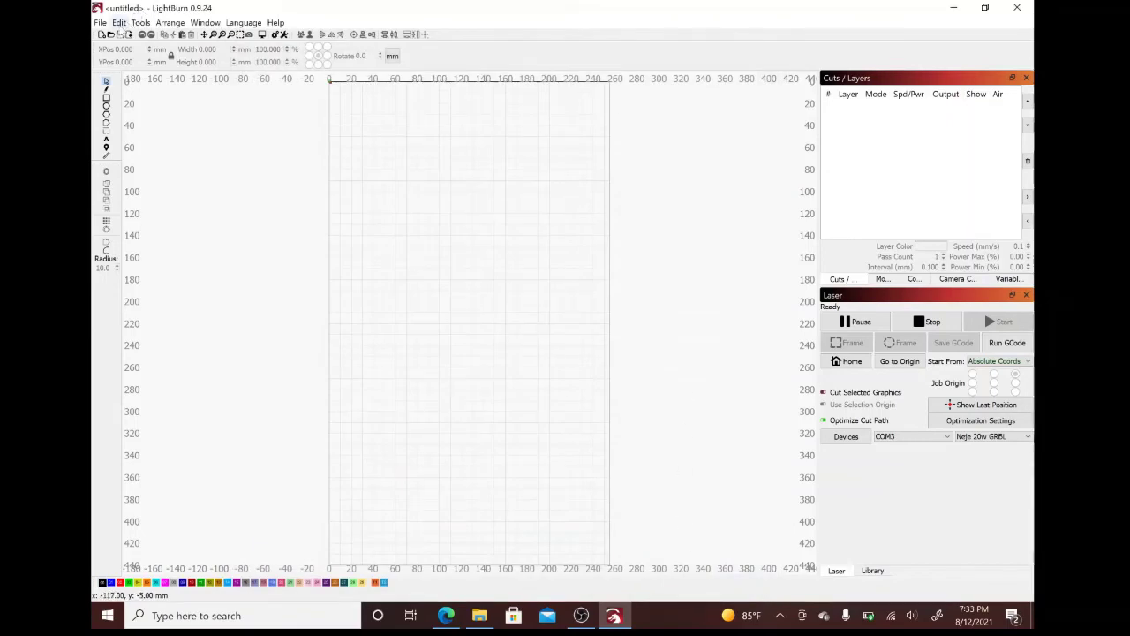
{"action": "left_click", "coordinate": [121, 25]}
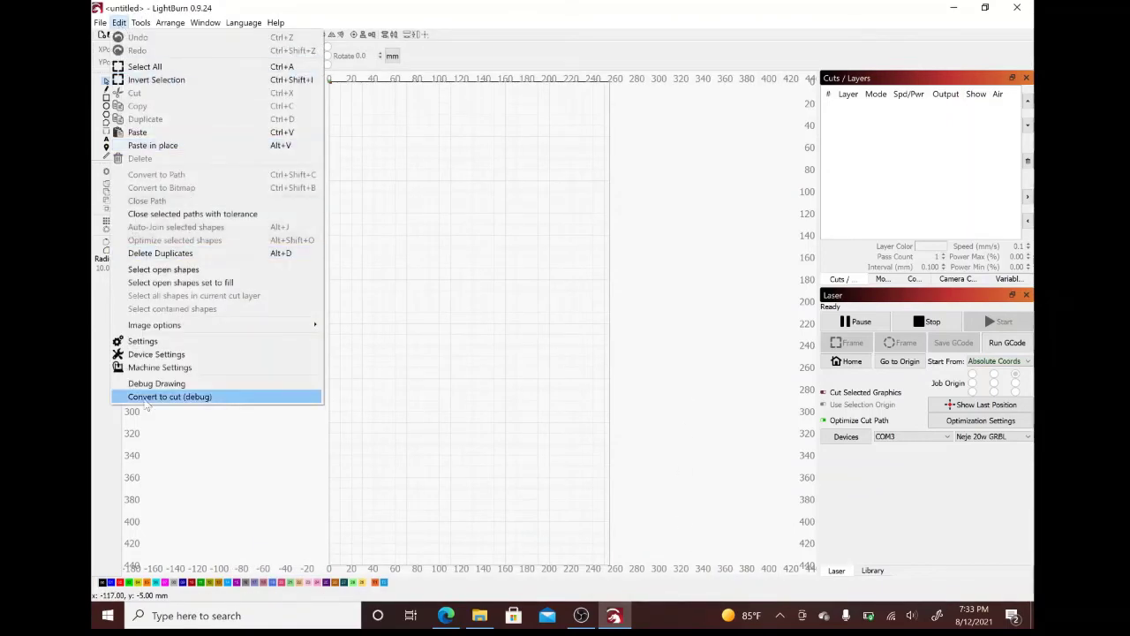
{"action": "left_click", "coordinate": [142, 341]}
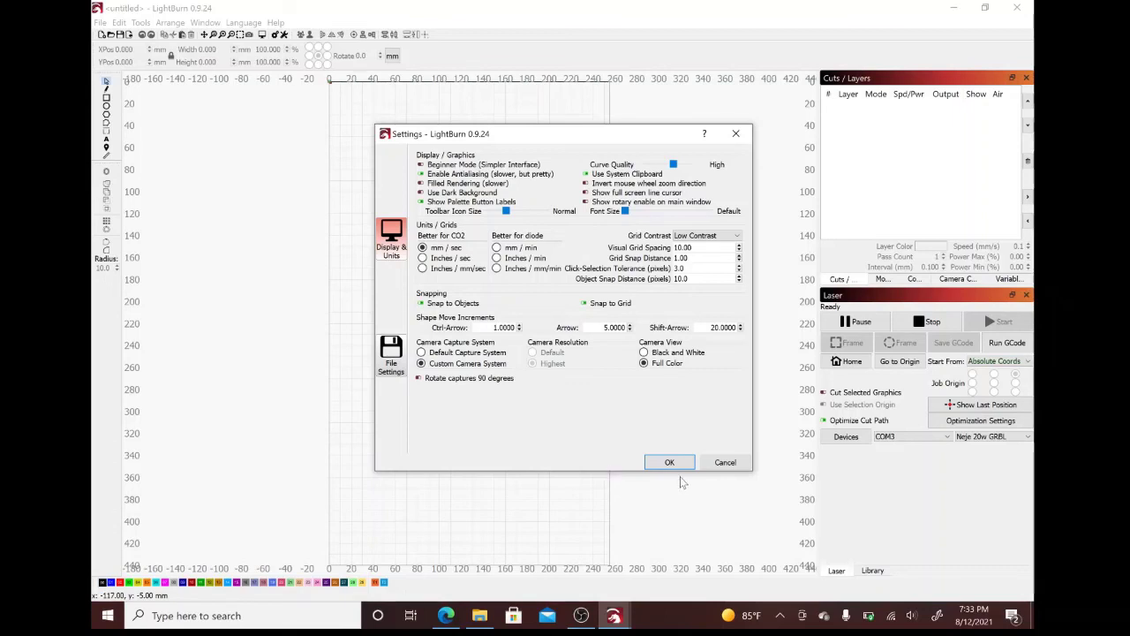
Step: Cancel the Settings dialog to return to the empty untitled workspace
{"action": "left_click", "coordinate": [742, 466]}
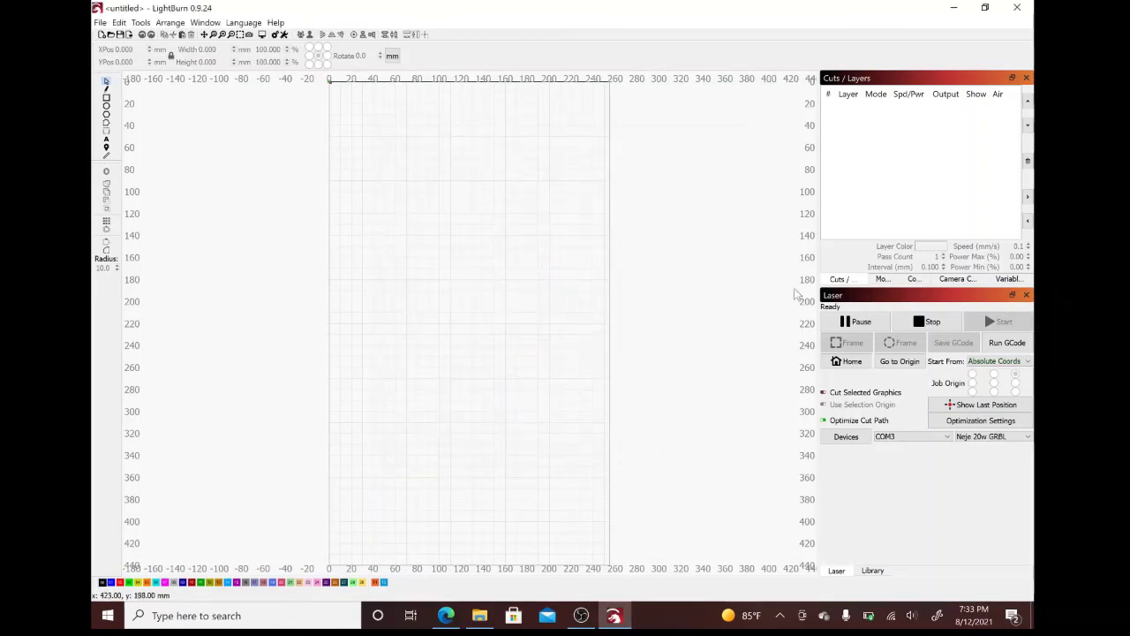